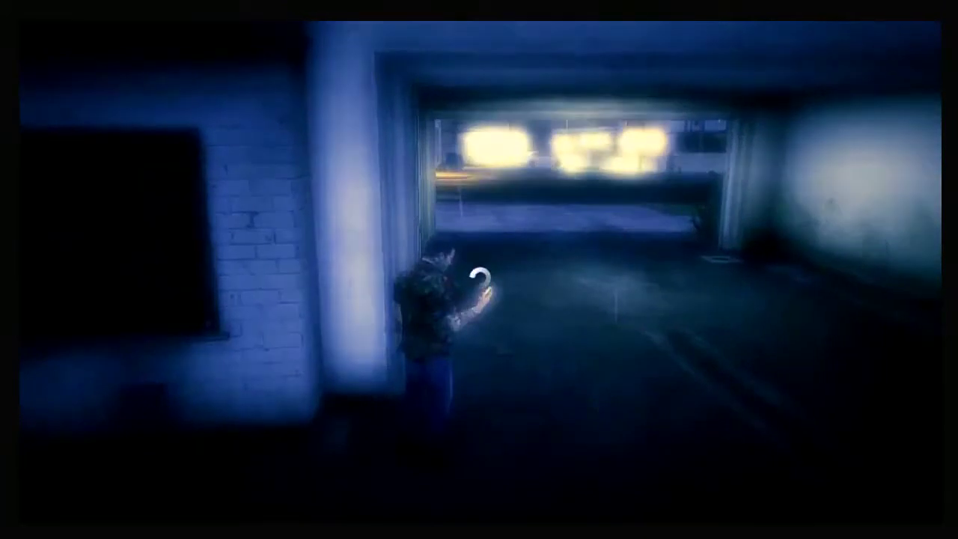
Step: Save the game over the existing slot 01 - Supporte la vérité (100.0%)
{"action": "key", "text": "Down"}
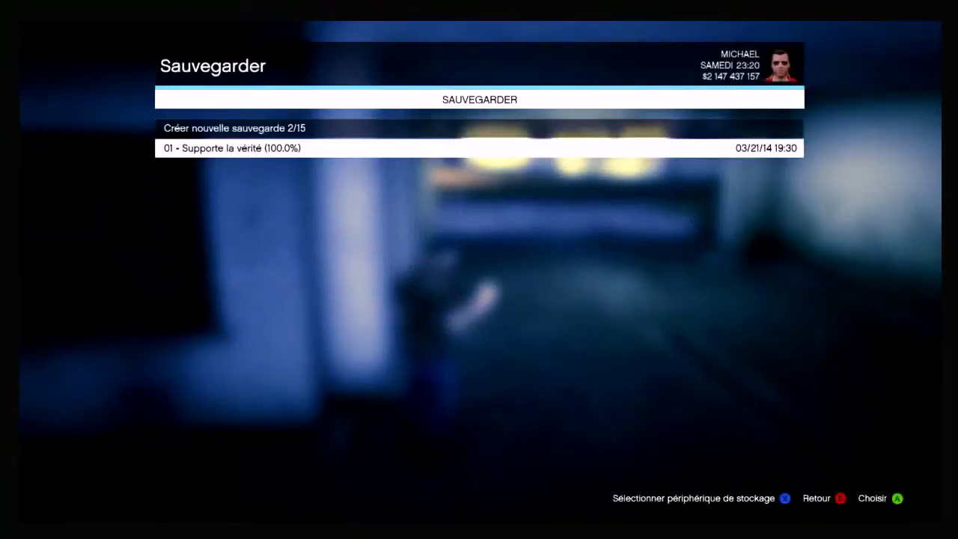
{"action": "key", "text": "Return"}
{"action": "key", "text": "Return"}
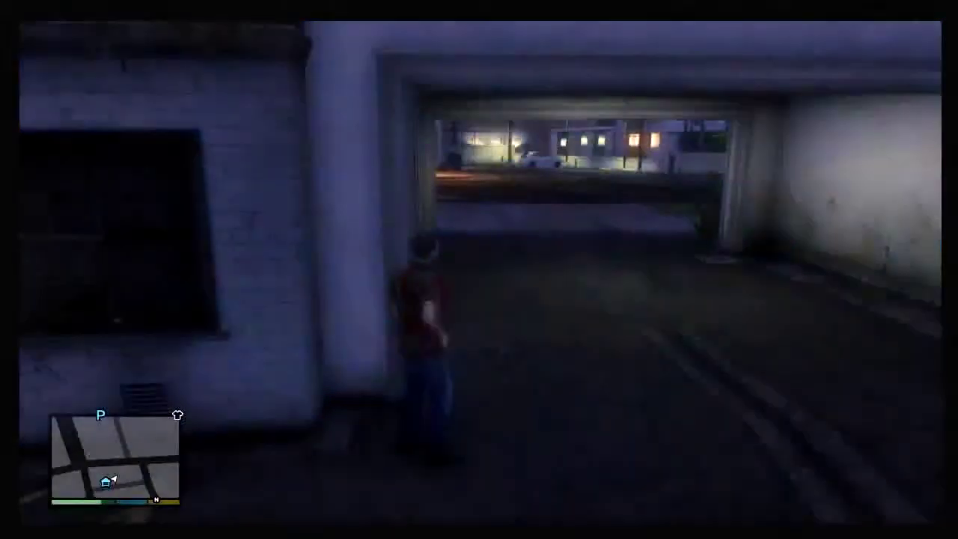
Step: Exit the game and return to the Xbox 360 dashboard
{"action": "key", "text": "super"}
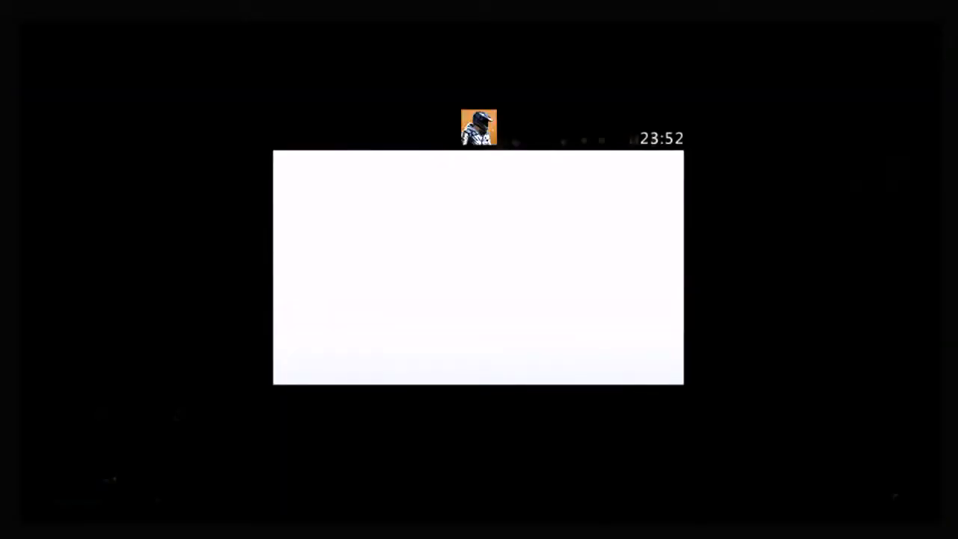
{"action": "key", "text": "y"}
{"action": "key", "text": "Return"}
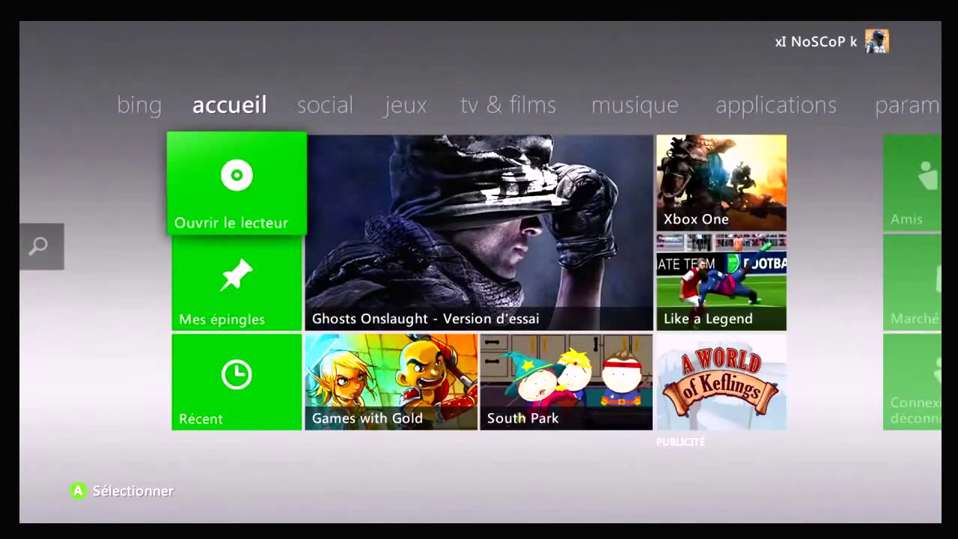
Step: Open the list of storage devices in the console's system settings
{"action": "key", "text": "Right"}
{"action": "key", "text": "Right"}
{"action": "key", "text": "Right"}
{"action": "key", "text": "Right"}
{"action": "key", "text": "Right"}
{"action": "key", "text": "Right"}
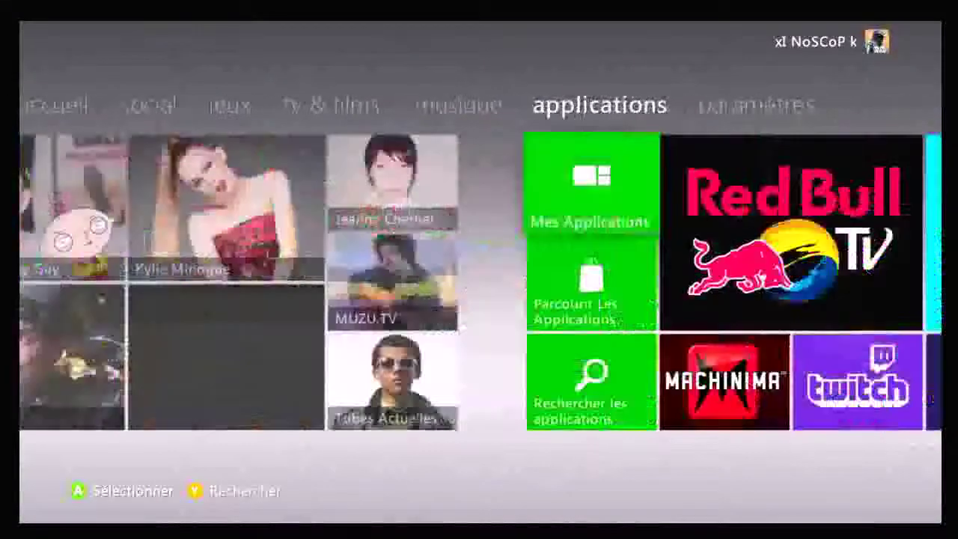
{"action": "key", "text": "Return"}
{"action": "key", "text": "Down"}
{"action": "key", "text": "Down"}
{"action": "key", "text": "Return"}
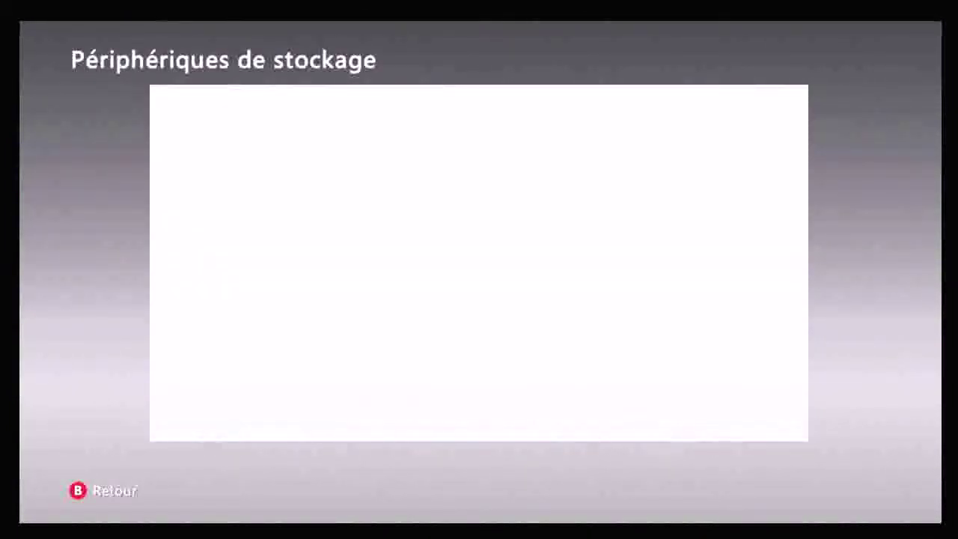
Step: Delete the GTA V save Supporte la vérité (100.0%) dated 03/21/14 19:30:43 from the memory card
{"action": "key", "text": "Down"}
{"action": "key", "text": "Down"}
{"action": "key", "text": "Return"}
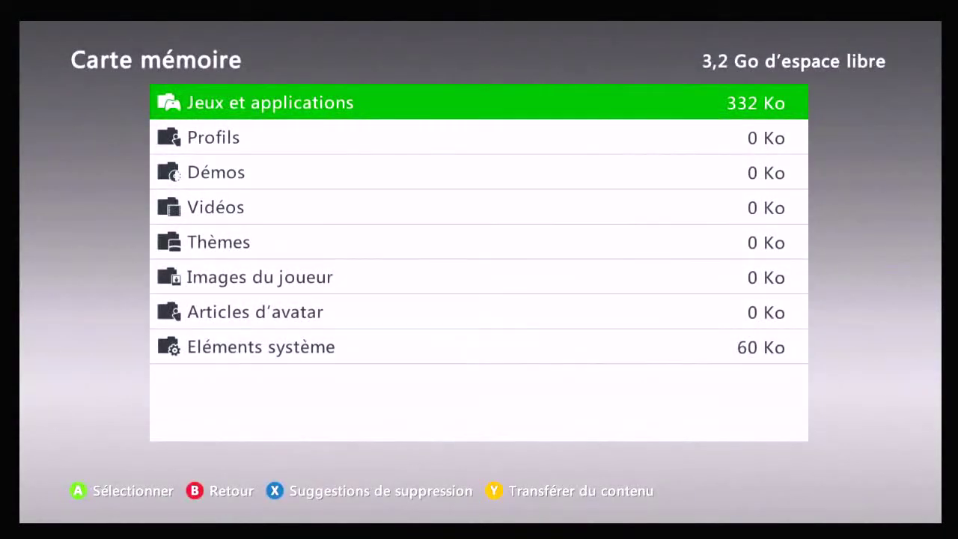
{"action": "key", "text": "Return"}
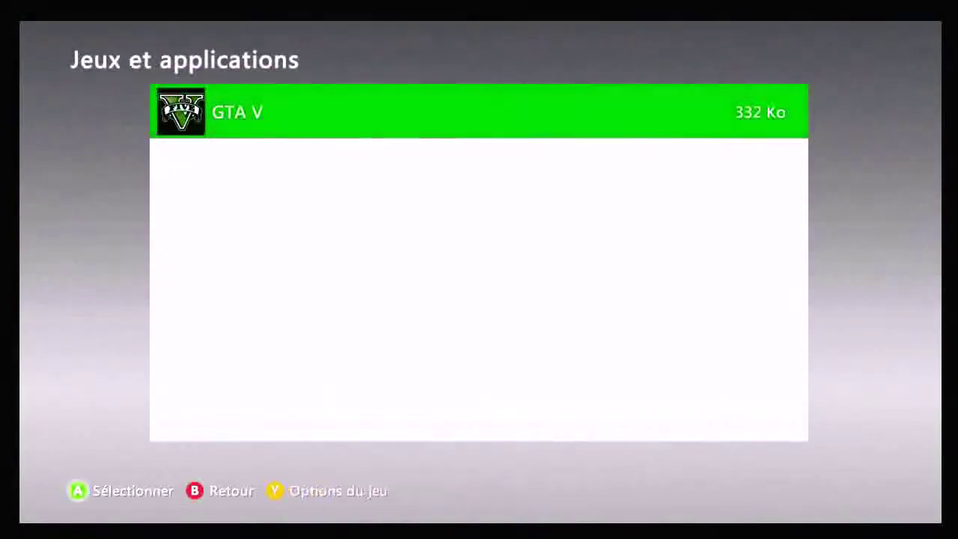
{"action": "key", "text": "Return"}
{"action": "key", "text": "Return"}
{"action": "key", "text": "Down"}
{"action": "key", "text": "Down"}
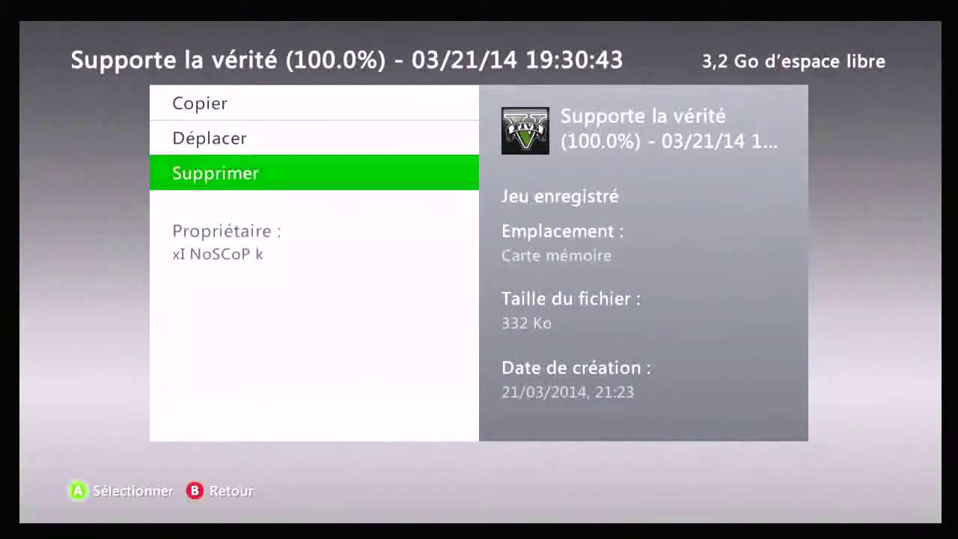
{"action": "key", "text": "Return"}
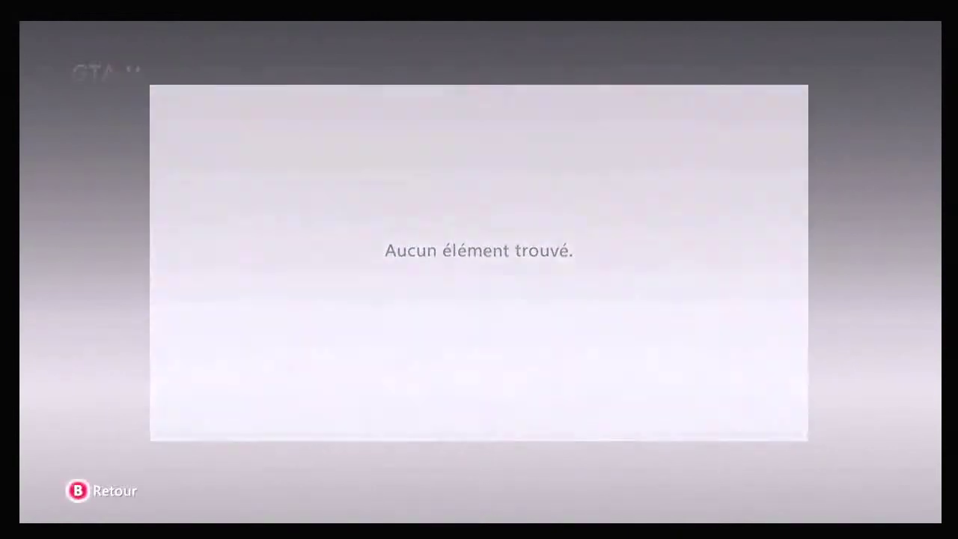
Step: Return to the storage devices and open the GTA V content stored on the hard disk
{"action": "key", "text": "Escape"}
{"action": "key", "text": "Escape"}
{"action": "key", "text": "Escape"}
{"action": "key", "text": "Up"}
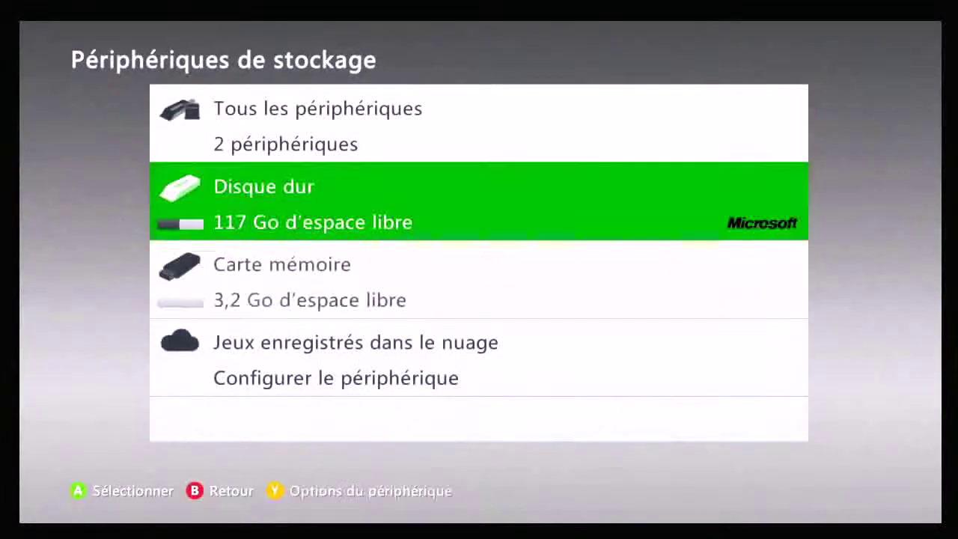
{"action": "key", "text": "Return"}
{"action": "key", "text": "Return"}
{"action": "key", "text": "Down"}
{"action": "key", "text": "Down"}
{"action": "key", "text": "Down"}
{"action": "key", "text": "Down"}
{"action": "key", "text": "Down"}
{"action": "key", "text": "Down"}
{"action": "key", "text": "Down"}
{"action": "key", "text": "Down"}
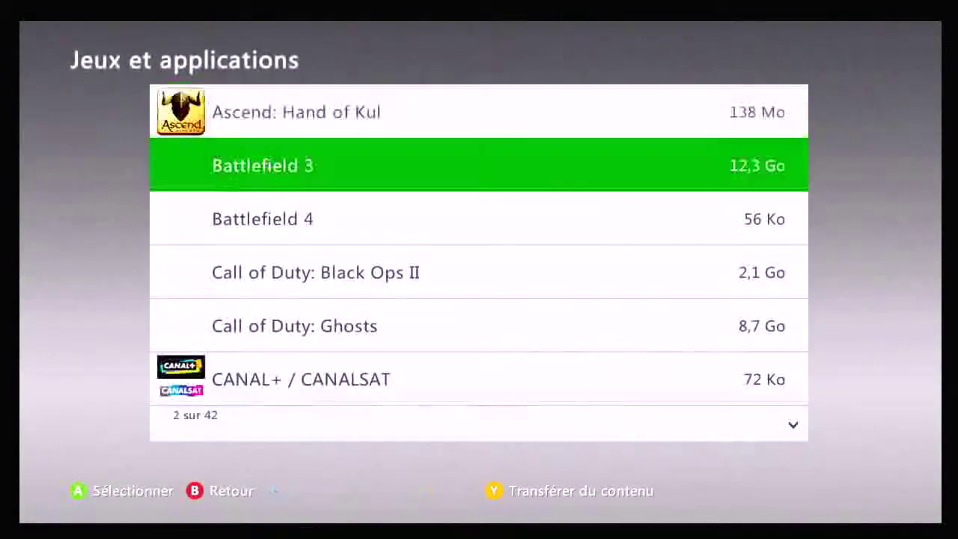
{"action": "key", "text": "Down"}
{"action": "key", "text": "Down"}
{"action": "key", "text": "Down"}
{"action": "key", "text": "Down"}
{"action": "key", "text": "Down"}
{"action": "key", "text": "Down"}
{"action": "key", "text": "Down"}
{"action": "key", "text": "Down"}
{"action": "key", "text": "Down"}
{"action": "key", "text": "Down"}
{"action": "key", "text": "Down"}
{"action": "key", "text": "Down"}
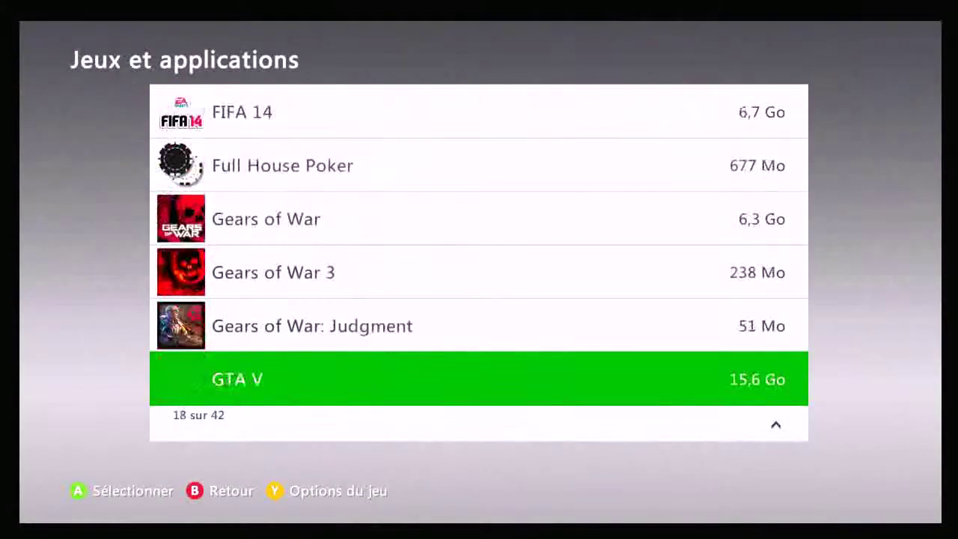
{"action": "key", "text": "Up"}
{"action": "key", "text": "Up"}
{"action": "key", "text": "Up"}
{"action": "key", "text": "Return"}
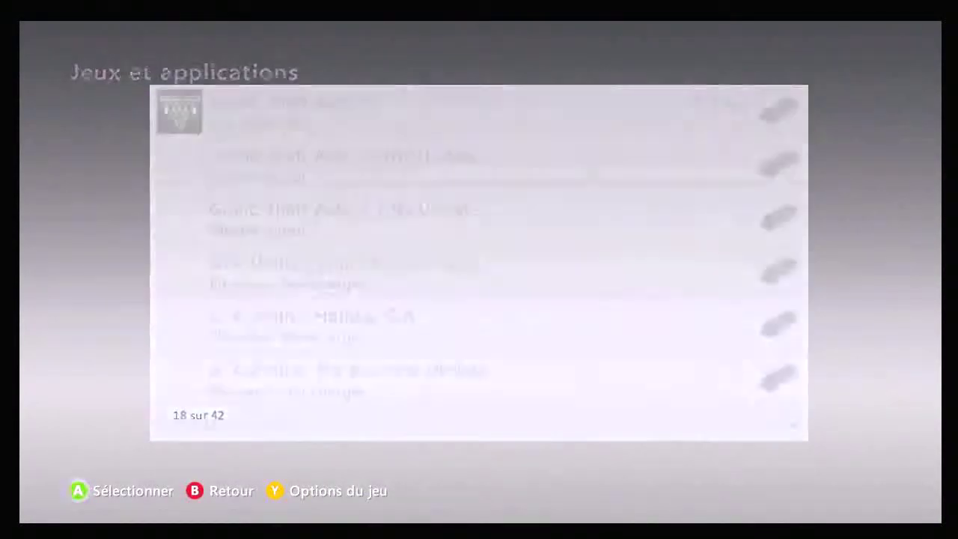
Step: Copy the save Supporte la vérité (100.0%) dated 03/21/14 23:52:29 to the memory card and leave the storage settings
{"action": "key", "text": "Down"}
{"action": "key", "text": "Down"}
{"action": "key", "text": "Down"}
{"action": "key", "text": "Down"}
{"action": "key", "text": "Down"}
{"action": "key", "text": "Down"}
{"action": "key", "text": "Down"}
{"action": "key", "text": "Down"}
{"action": "key", "text": "Down"}
{"action": "key", "text": "Down"}
{"action": "key", "text": "Down"}
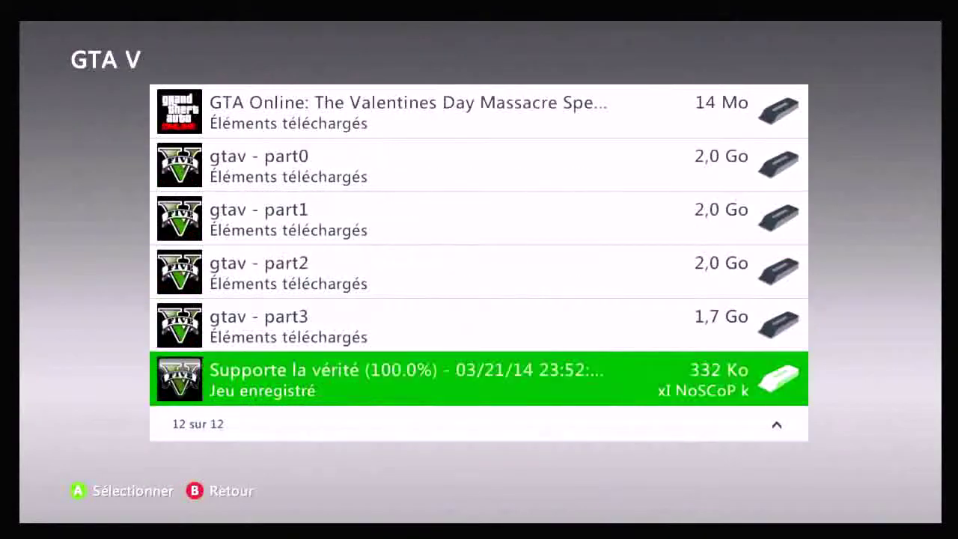
{"action": "key", "text": "Return"}
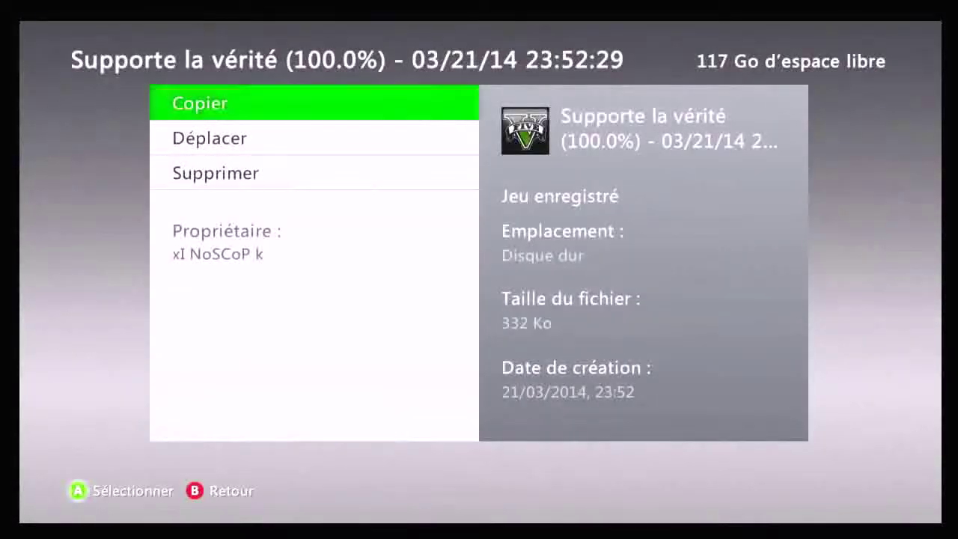
{"action": "key", "text": "Return"}
{"action": "key", "text": "Down"}
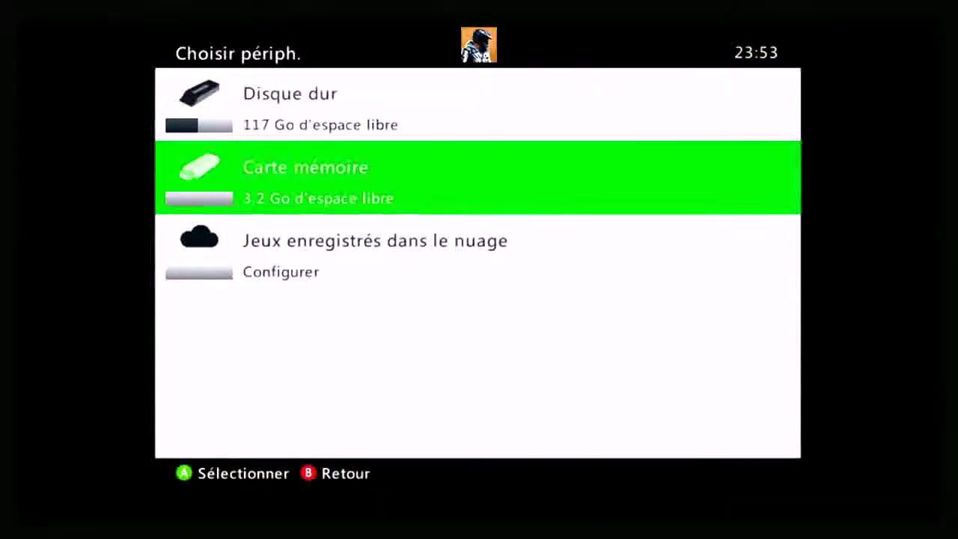
{"action": "key", "text": "Return"}
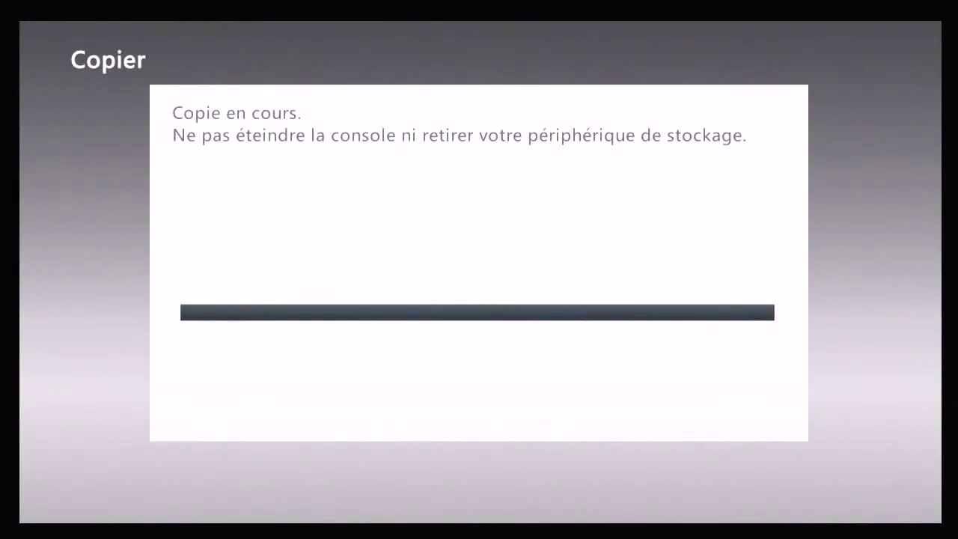
{"action": "key", "text": "Escape"}
{"action": "key", "text": "Escape"}
{"action": "key", "text": "Escape"}
{"action": "key", "text": "Escape"}
{"action": "key", "text": "Escape"}
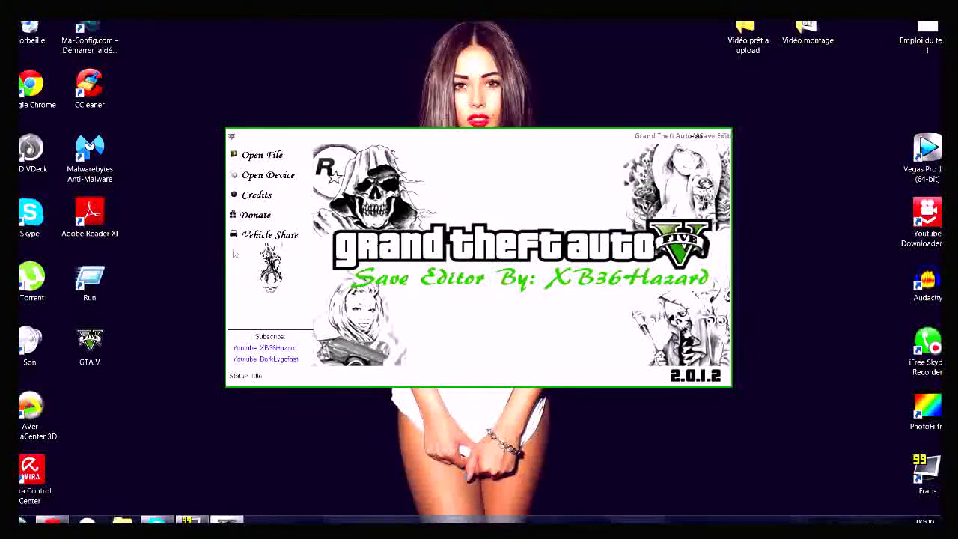
Step: Switch to the Grand Theft Auto V Save Editor and open the SGTA50 save from the USB: E device without making a backup
{"action": "left_click", "coordinate": [266, 175]}
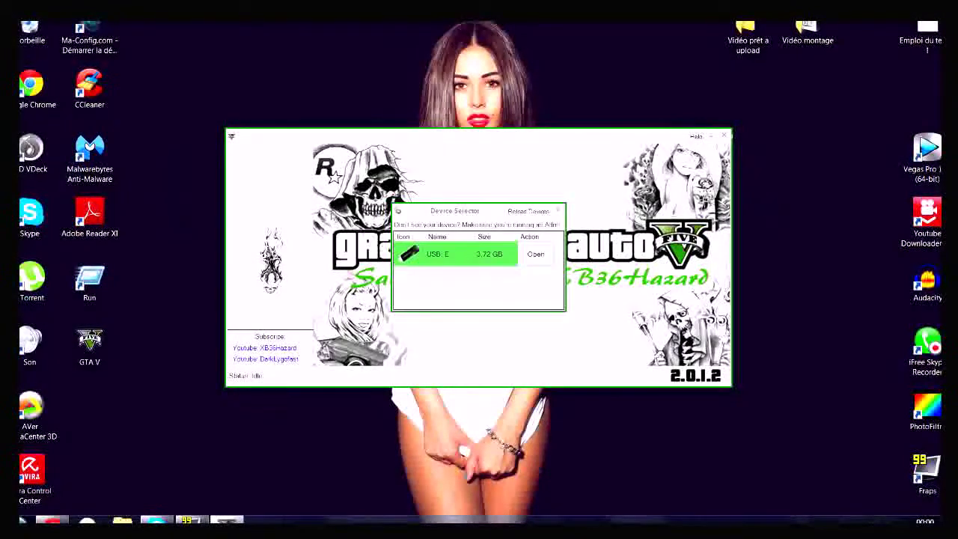
{"action": "left_click", "coordinate": [536, 254]}
{"action": "left_click", "coordinate": [529, 238]}
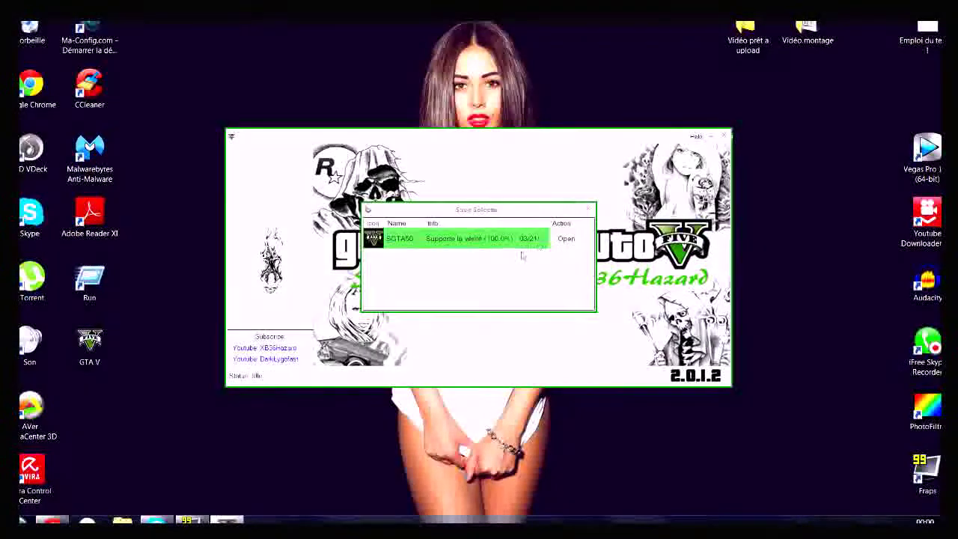
{"action": "left_click", "coordinate": [561, 237]}
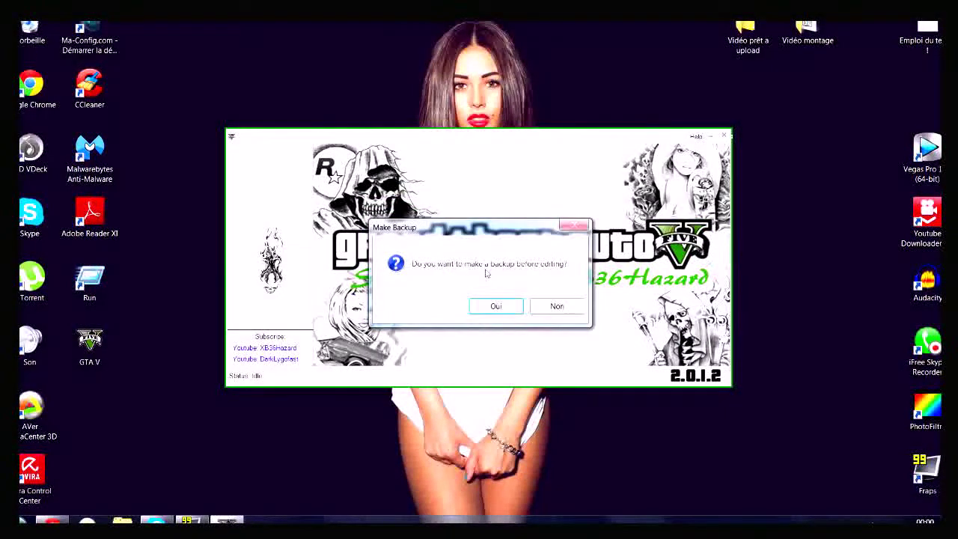
{"action": "left_click", "coordinate": [551, 311]}
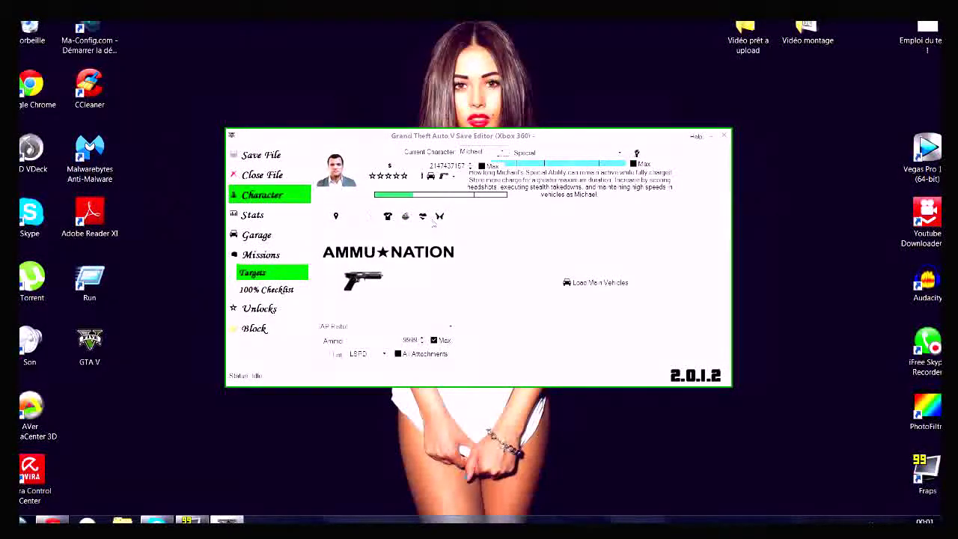
Step: Replace the Sabre Turbo in Michael's Vinewood Garage with a Sanchez
{"action": "left_click", "coordinate": [258, 235]}
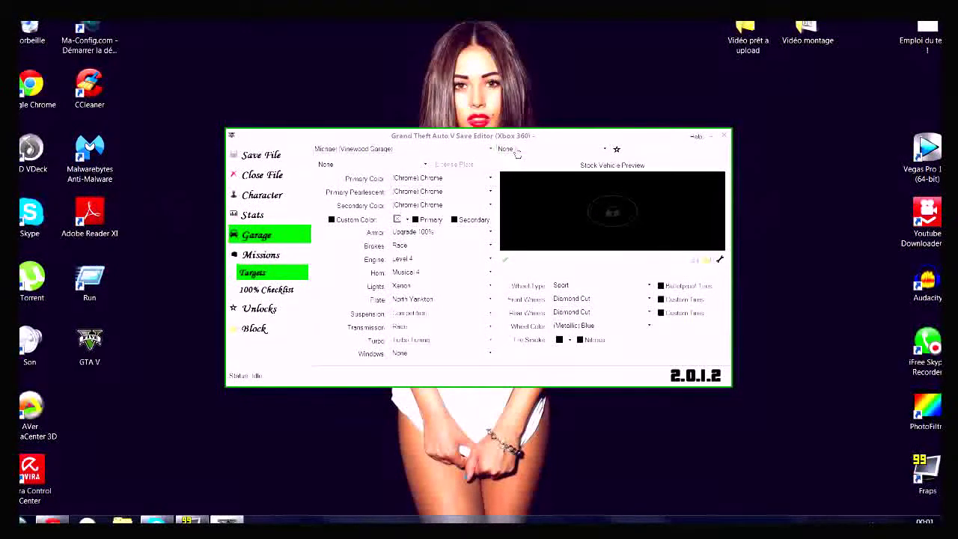
{"action": "left_click", "coordinate": [515, 153]}
{"action": "left_click", "coordinate": [519, 180]}
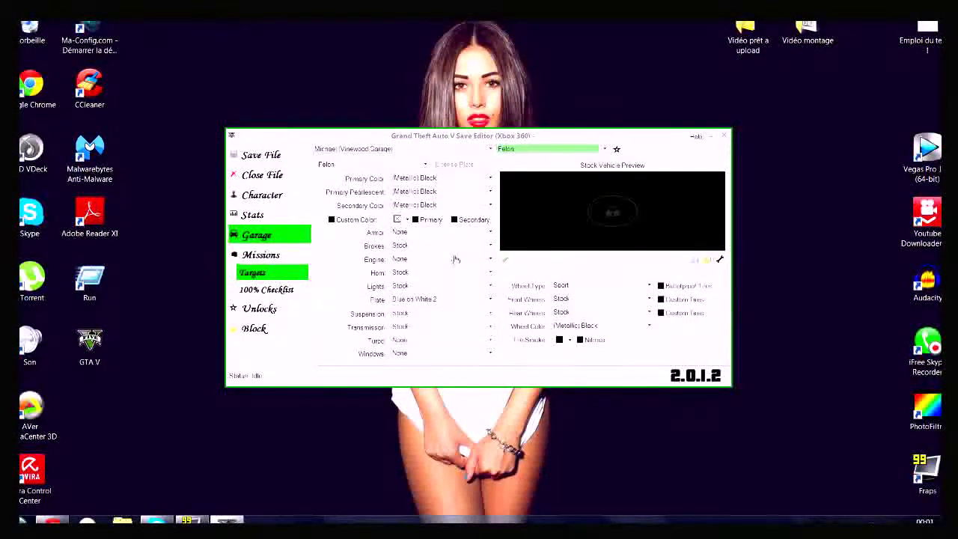
{"action": "left_click", "coordinate": [392, 169]}
{"action": "key", "text": "s"}
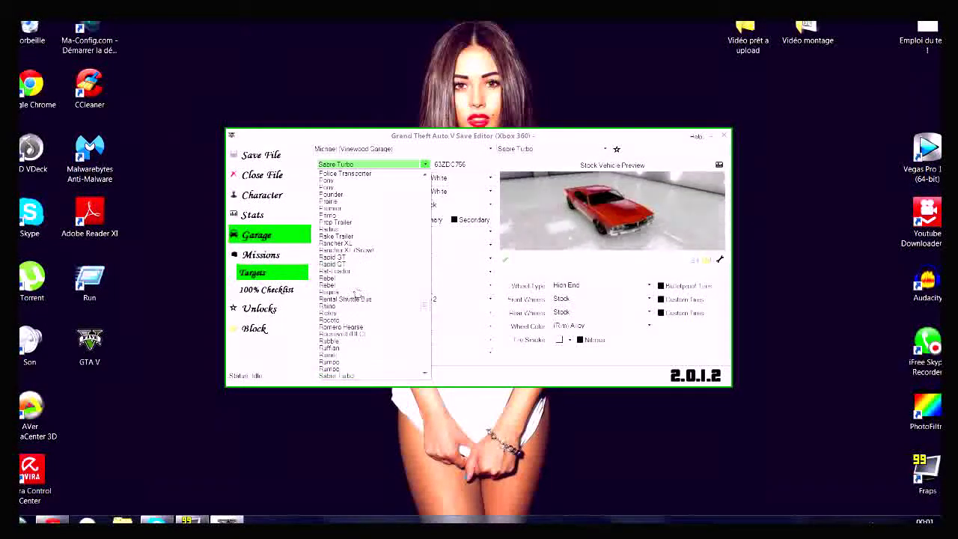
{"action": "left_click_drag", "start_coordinate": [424, 305], "coordinate": [424, 320]}
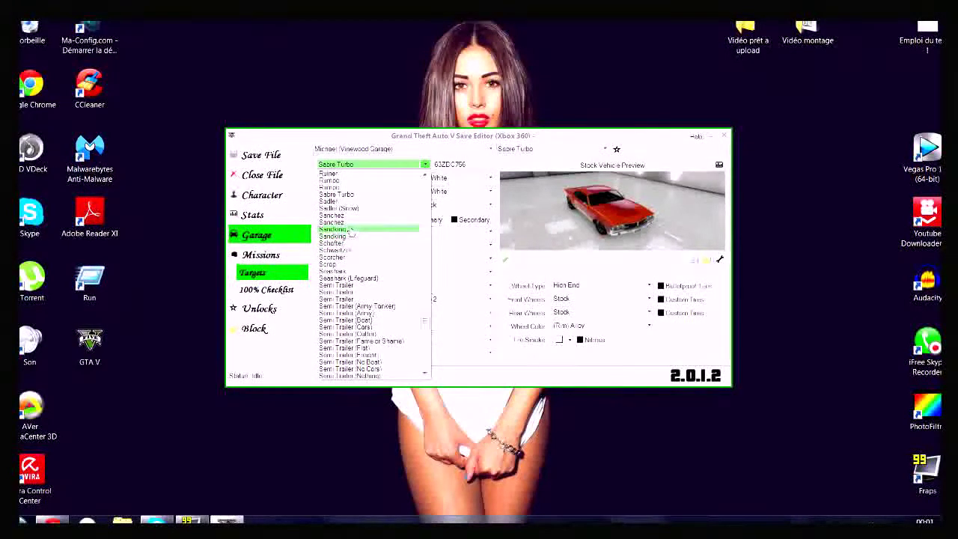
{"action": "left_click", "coordinate": [341, 215]}
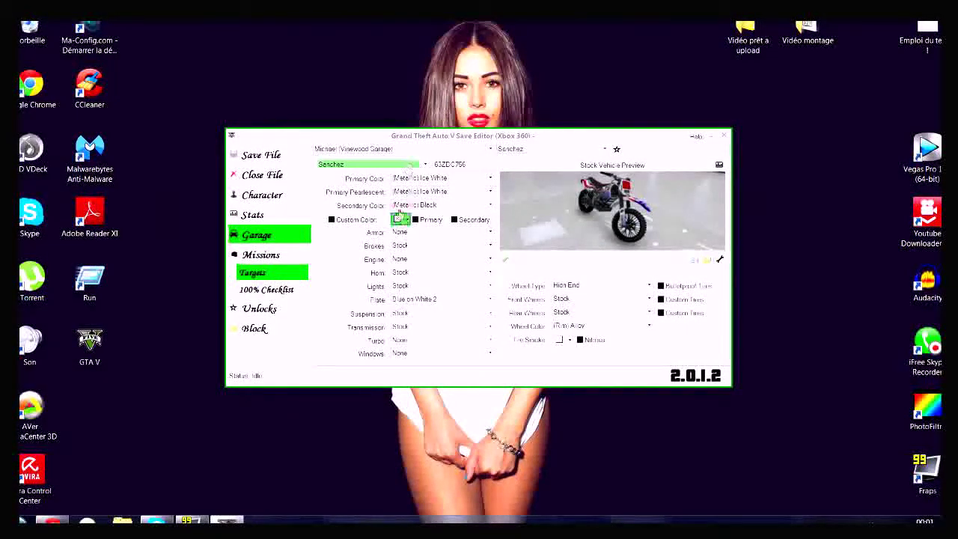
Step: Max out all upgrades on the Sanchez, keeping its primary color at (Metallic) Ice White
{"action": "left_click", "coordinate": [434, 178]}
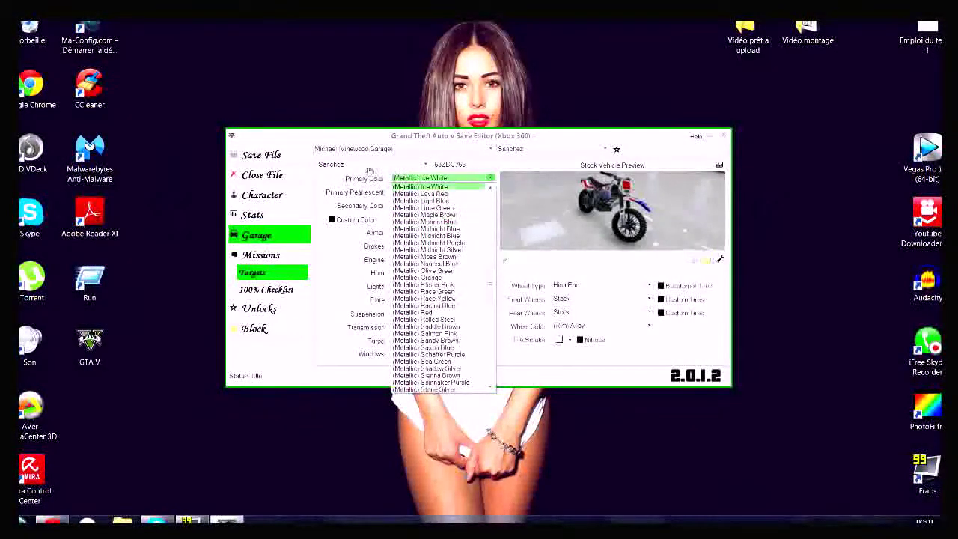
{"action": "left_click", "coordinate": [529, 309]}
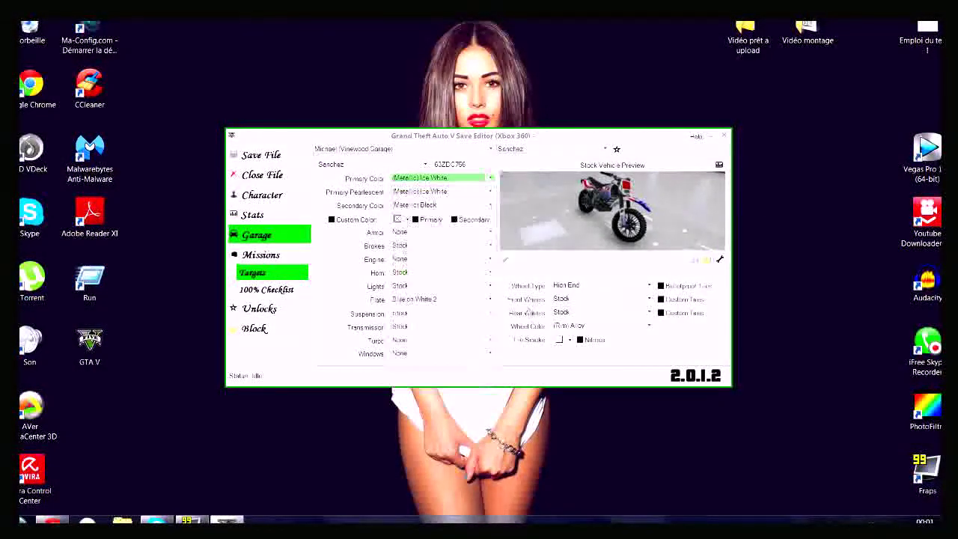
{"action": "left_click", "coordinate": [506, 259]}
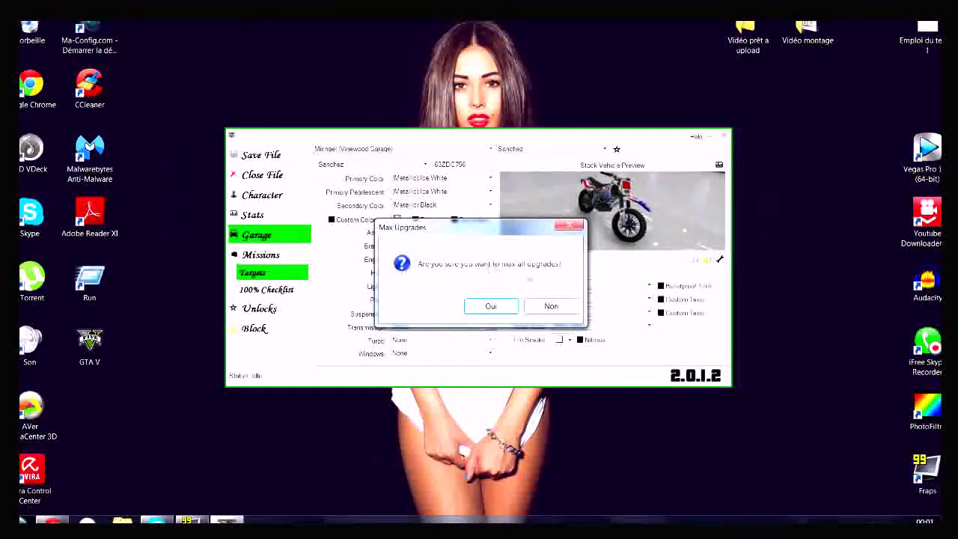
{"action": "left_click", "coordinate": [490, 307]}
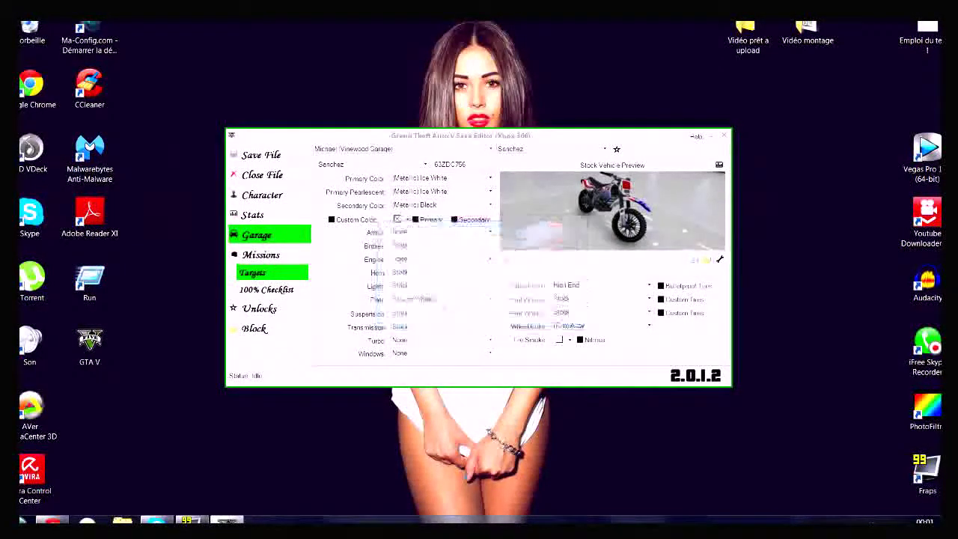
{"action": "left_click", "coordinate": [524, 305]}
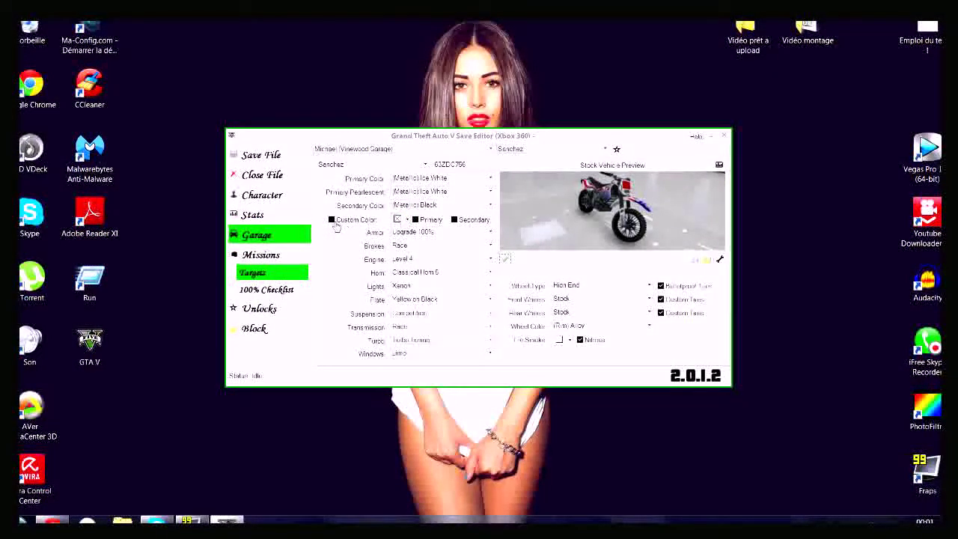
Step: Apply a red custom color to both the primary and secondary paint of the Sanchez
{"action": "left_click", "coordinate": [416, 220]}
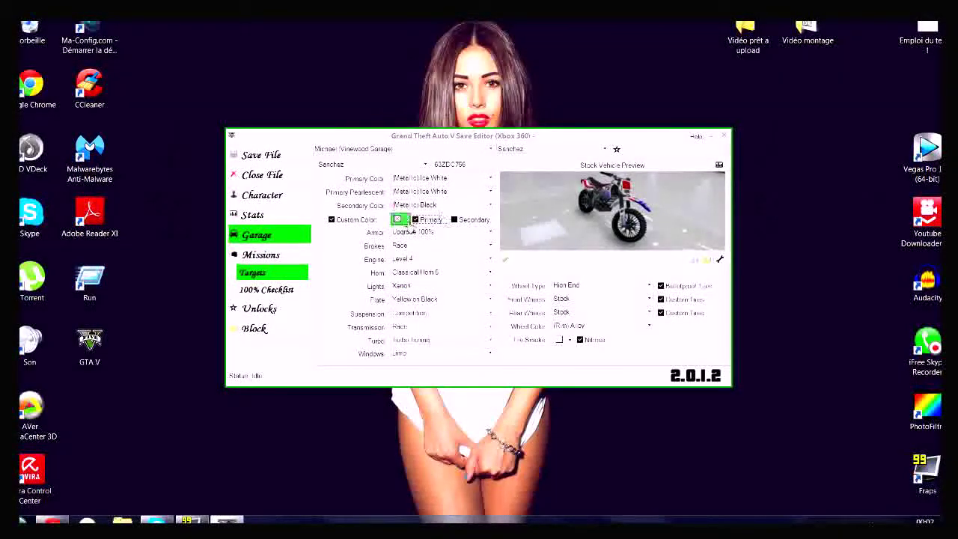
{"action": "left_click", "coordinate": [396, 221]}
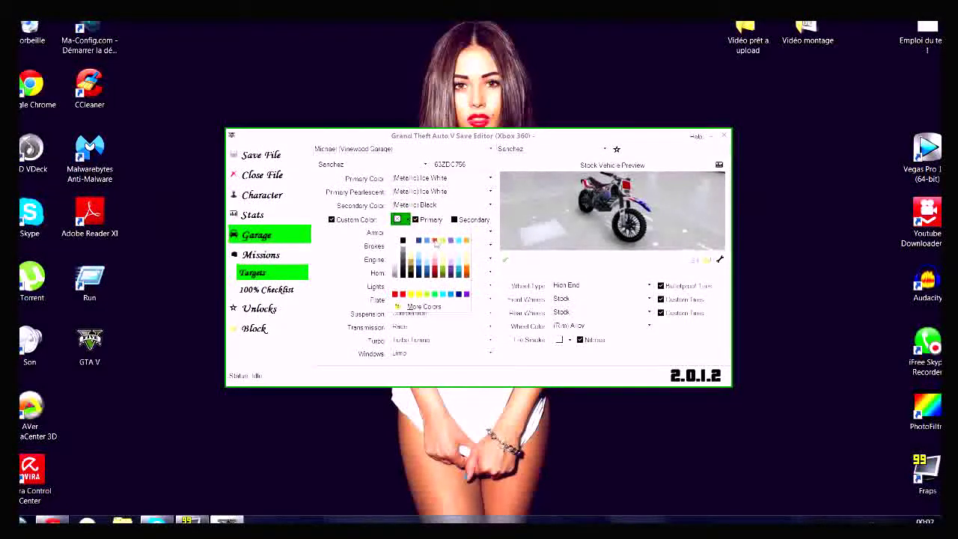
{"action": "left_click", "coordinate": [396, 294]}
{"action": "left_click", "coordinate": [454, 221]}
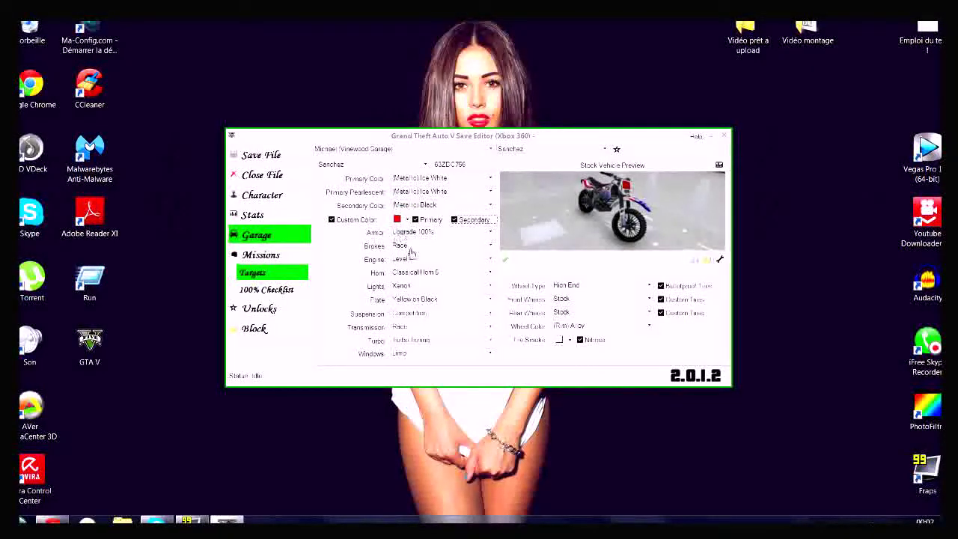
Step: Set the Sanchez's wheel type to Bike, with Racer front wheels and Solidus rear wheels
{"action": "left_click", "coordinate": [578, 288]}
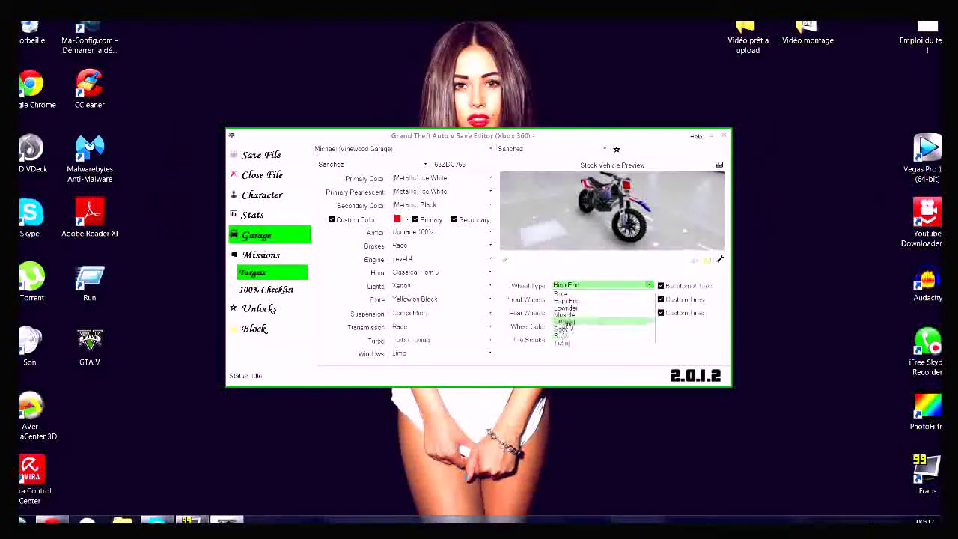
{"action": "left_click", "coordinate": [567, 294]}
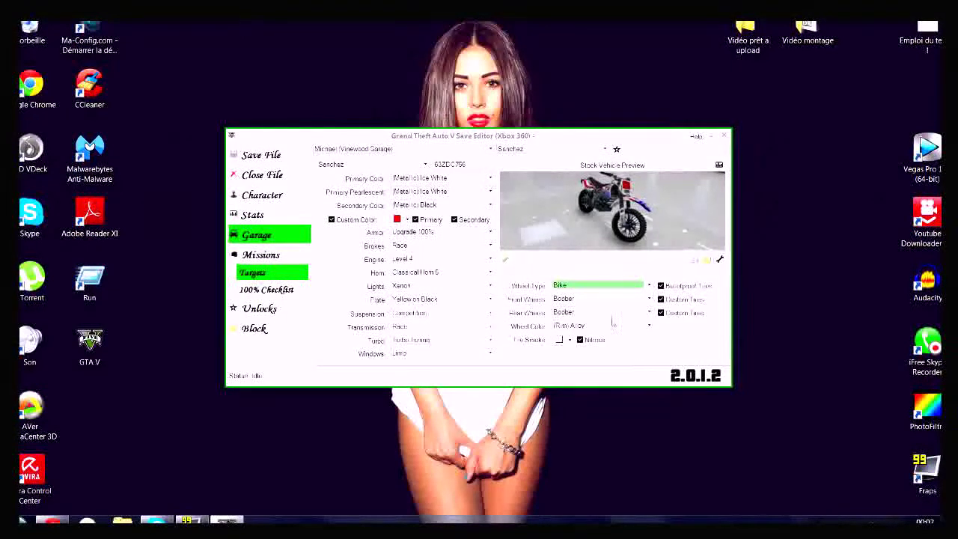
{"action": "left_click", "coordinate": [592, 299]}
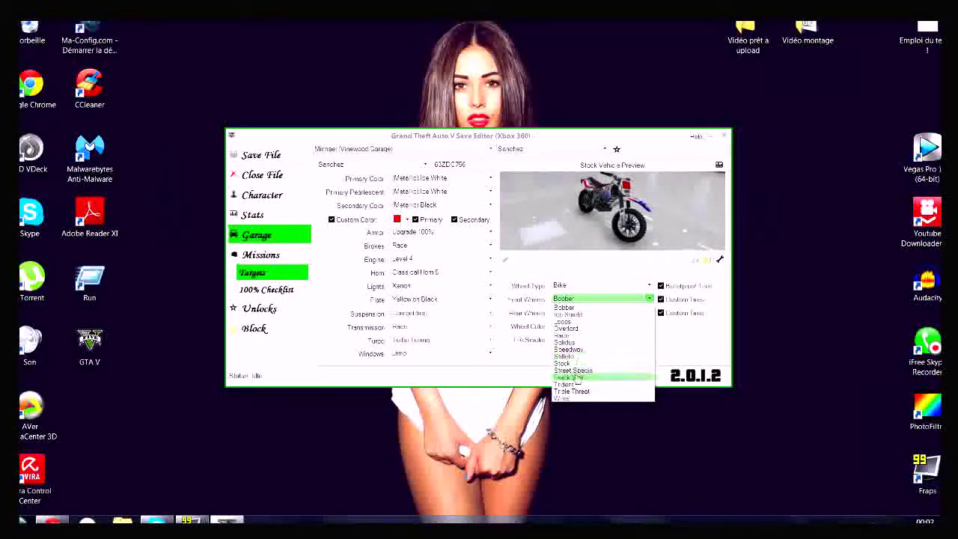
{"action": "left_click", "coordinate": [578, 335]}
{"action": "left_click", "coordinate": [574, 313]}
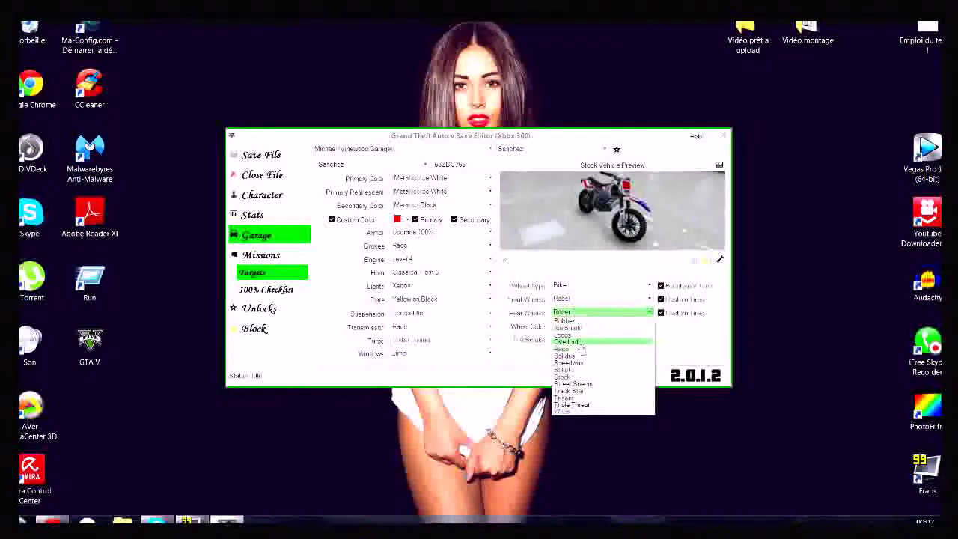
{"action": "left_click", "coordinate": [581, 359]}
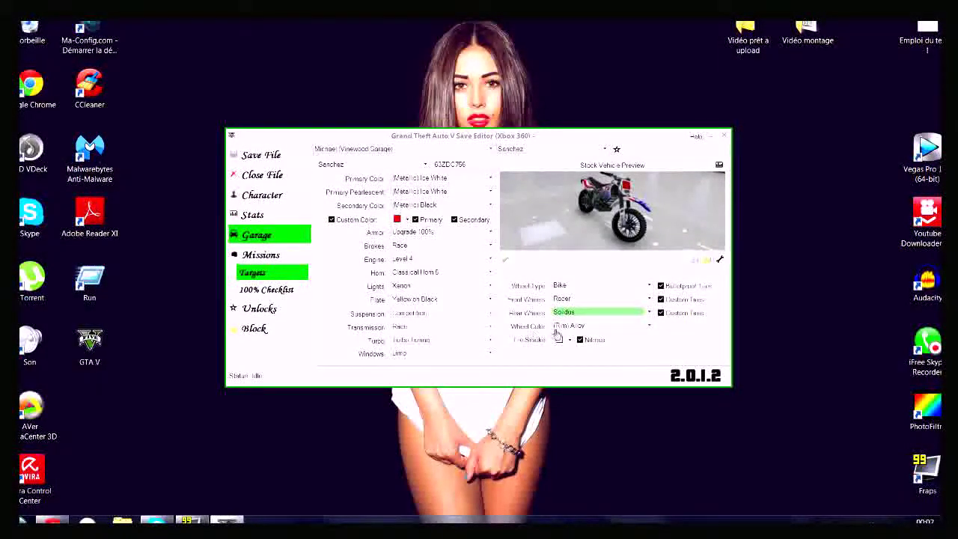
Step: Set the Sanchez's wheel color to (Rim) Bronze and its tire smoke to red
{"action": "left_click", "coordinate": [569, 326]}
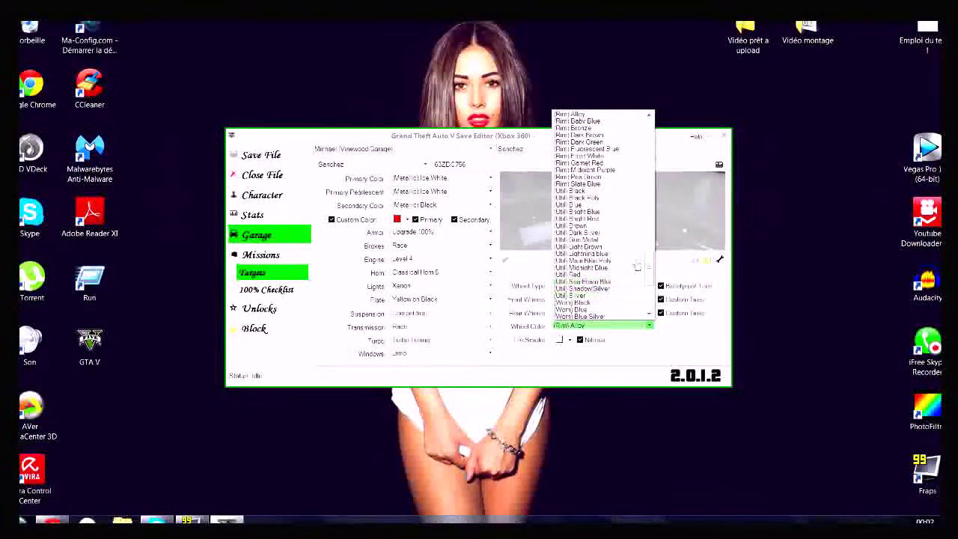
{"action": "left_click", "coordinate": [590, 129]}
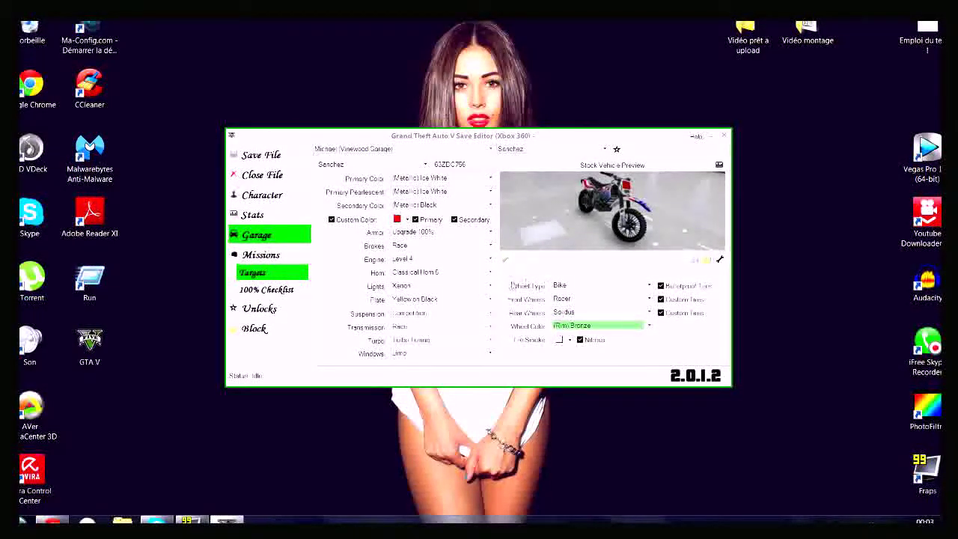
{"action": "left_click", "coordinate": [563, 339]}
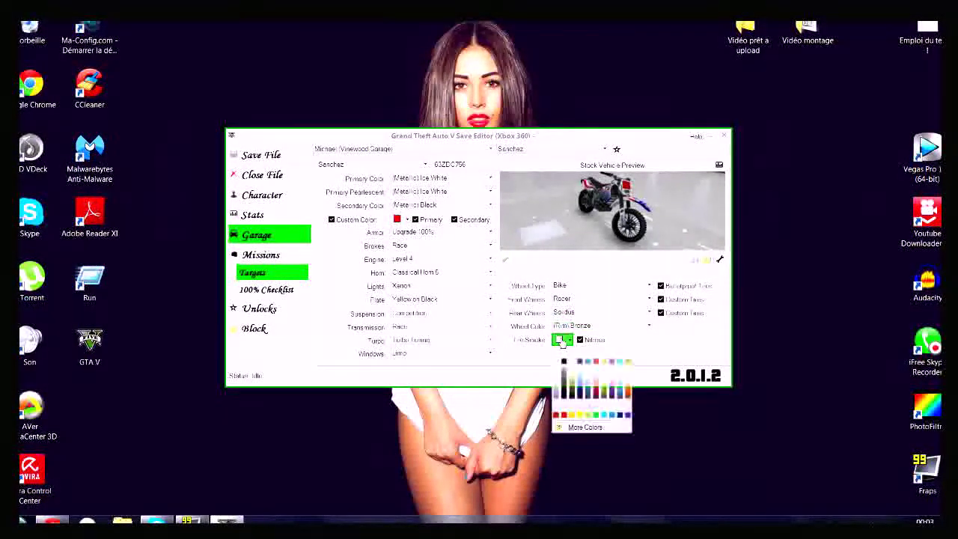
{"action": "left_click", "coordinate": [648, 359]}
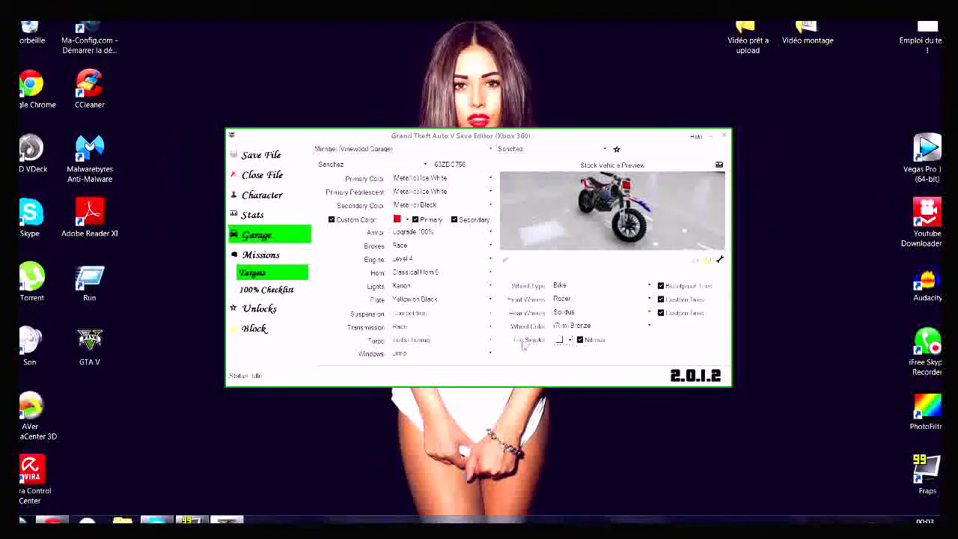
{"action": "left_click", "coordinate": [560, 339]}
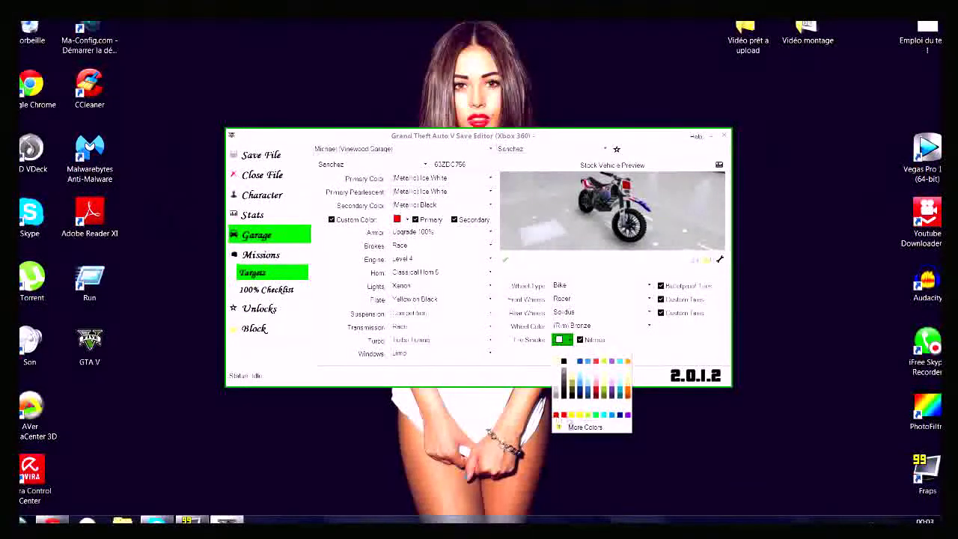
{"action": "left_click", "coordinate": [564, 414]}
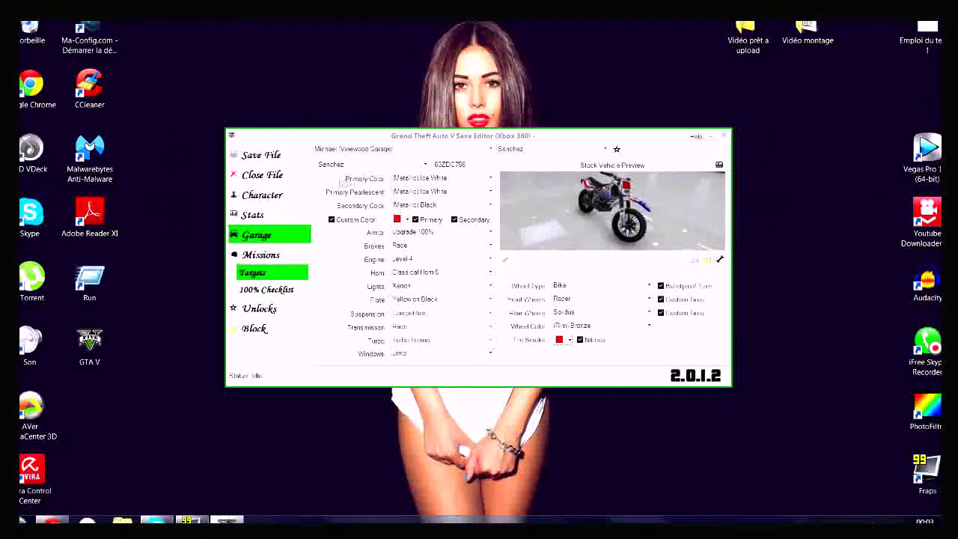
Step: Save the modified file to the USB device and close the save editor
{"action": "left_click", "coordinate": [262, 155]}
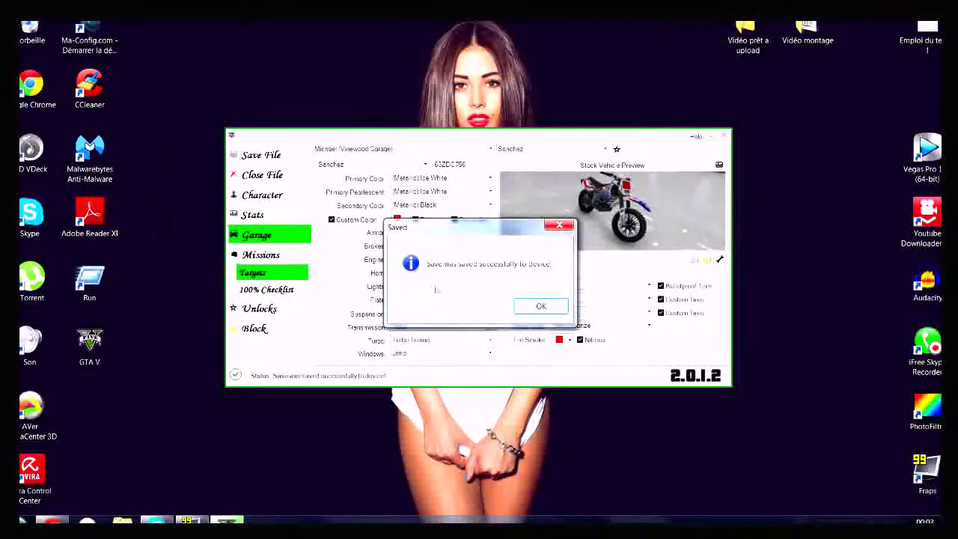
{"action": "left_click", "coordinate": [528, 306]}
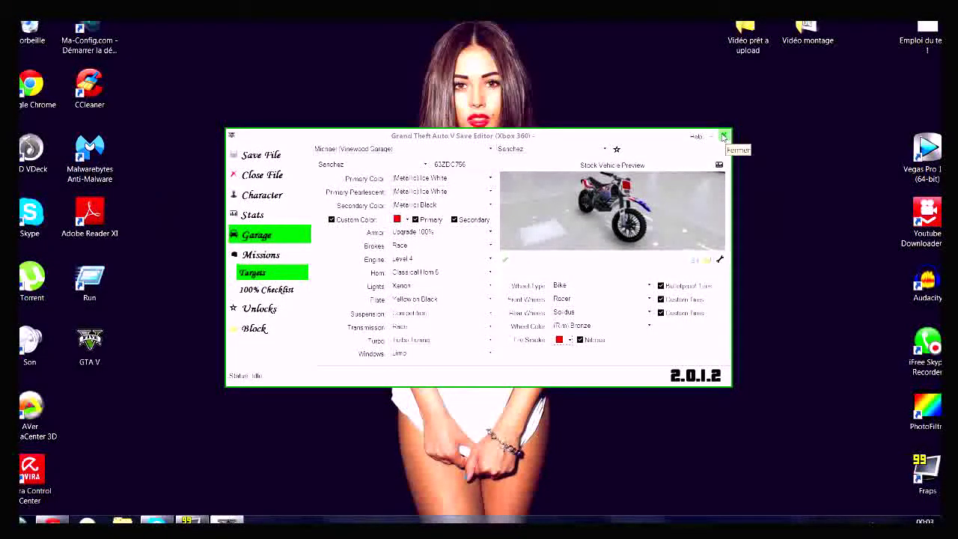
{"action": "left_click", "coordinate": [724, 136]}
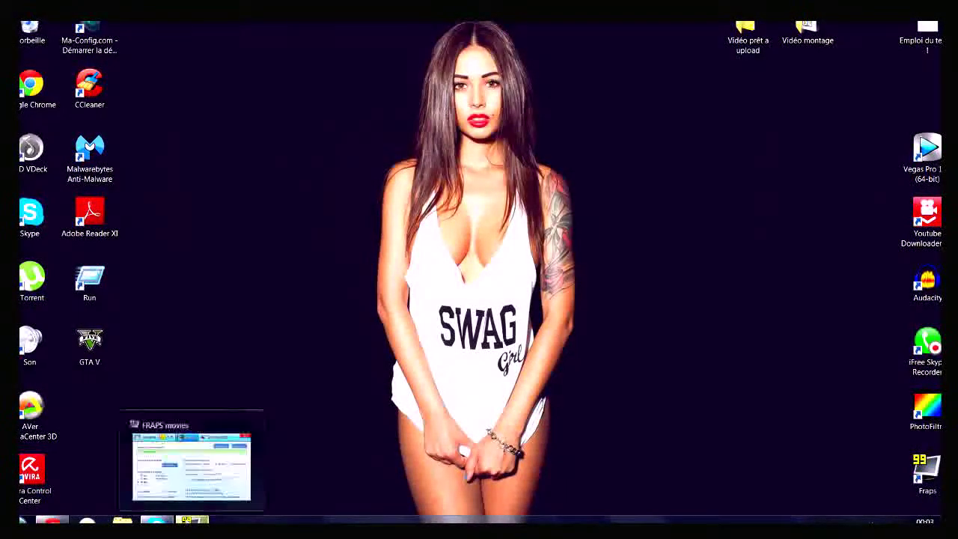
{"action": "left_click", "coordinate": [192, 520]}
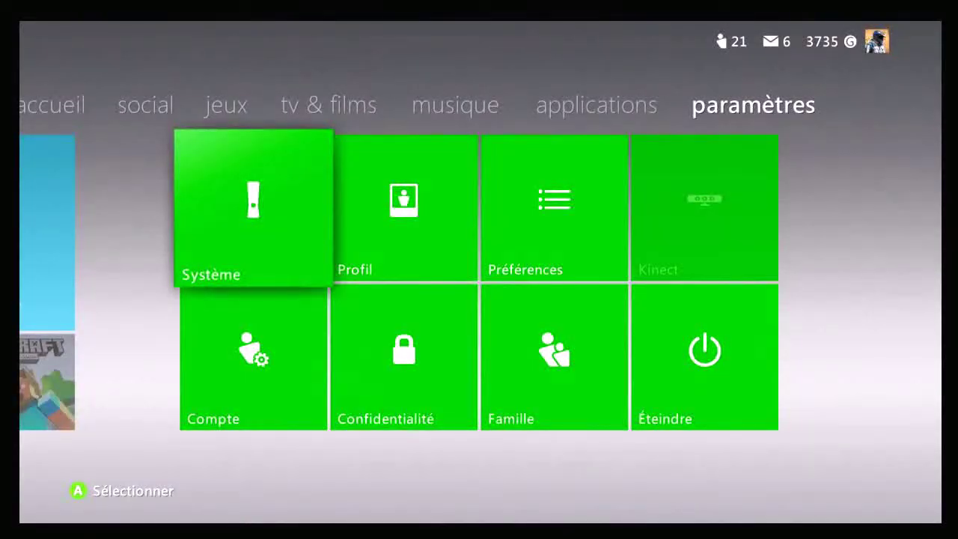
Step: Switch to the Xbox 360 dashboard and open the memory card (Carte mémoire) in the system storage settings
{"action": "key", "text": "Return"}
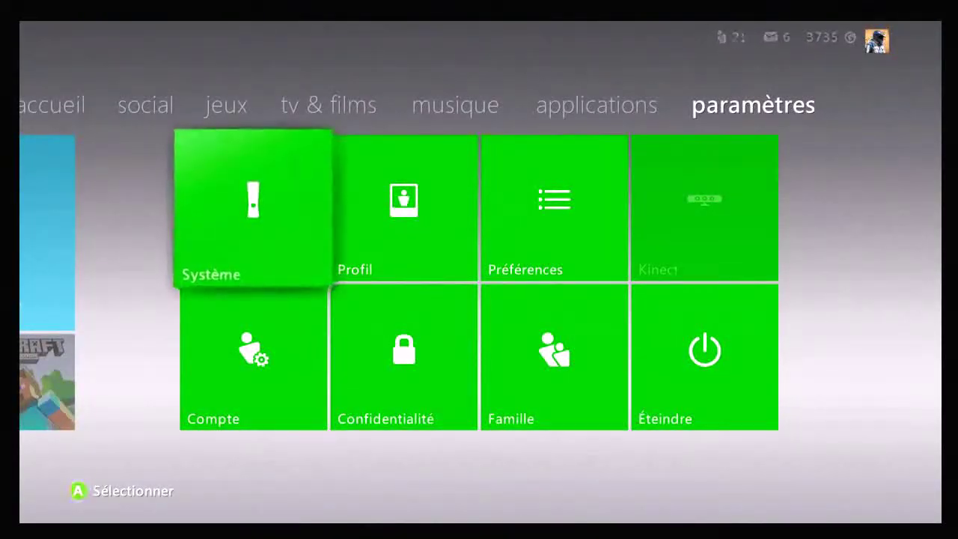
{"action": "key", "text": "Down"}
{"action": "key", "text": "Down"}
{"action": "key", "text": "Return"}
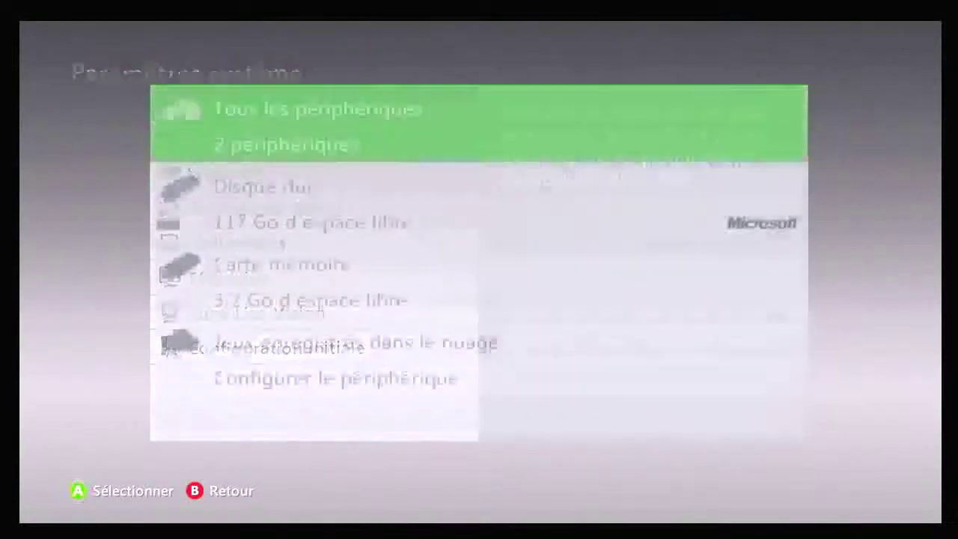
{"action": "key", "text": "Down"}
{"action": "key", "text": "Return"}
Step: Move the save Supporte la vérité (100.0%) dated 03/21/14 23:52:29 to the hard drive, replacing the existing item, and leave the storage settings
{"action": "key", "text": "Return"}
{"action": "key", "text": "Return"}
{"action": "key", "text": "Return"}
{"action": "key", "text": "Down"}
{"action": "key", "text": "Return"}
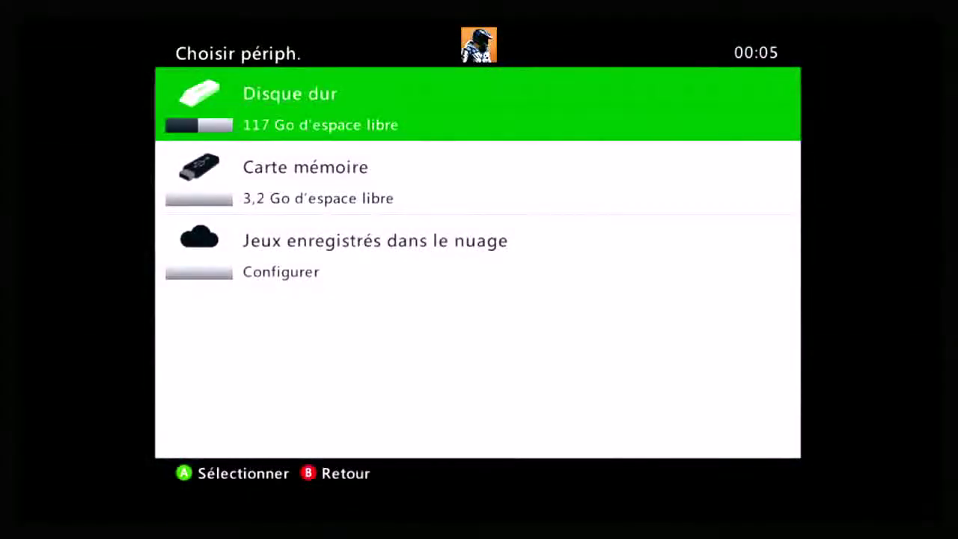
{"action": "key", "text": "Return"}
{"action": "key", "text": "Up"}
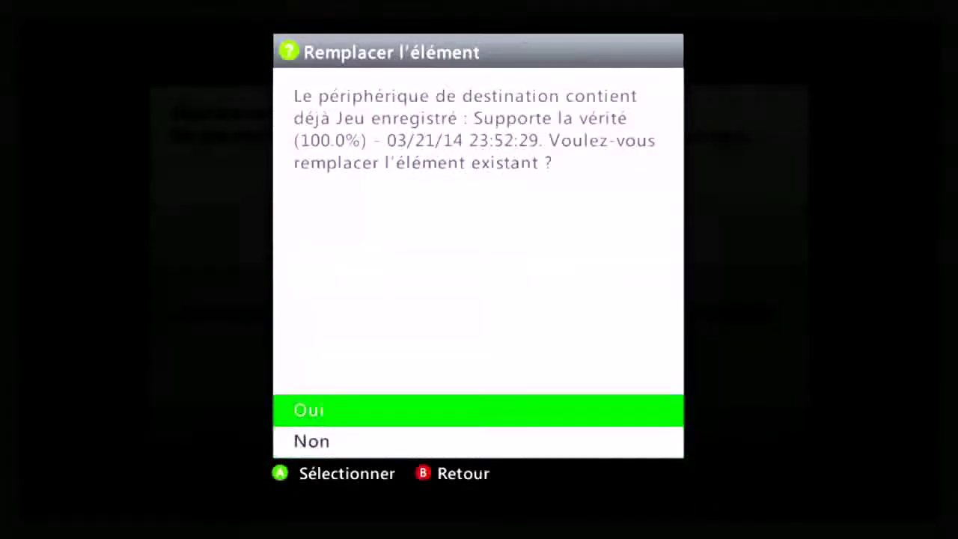
{"action": "key", "text": "Return"}
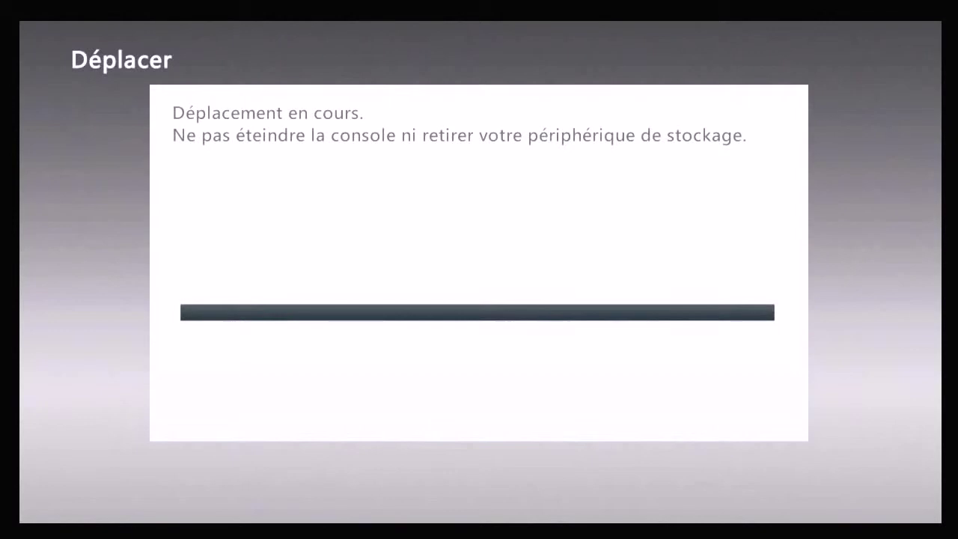
{"action": "key", "text": "Escape"}
{"action": "key", "text": "Escape"}
{"action": "key", "text": "Escape"}
{"action": "key", "text": "Escape"}
{"action": "key", "text": "Escape"}
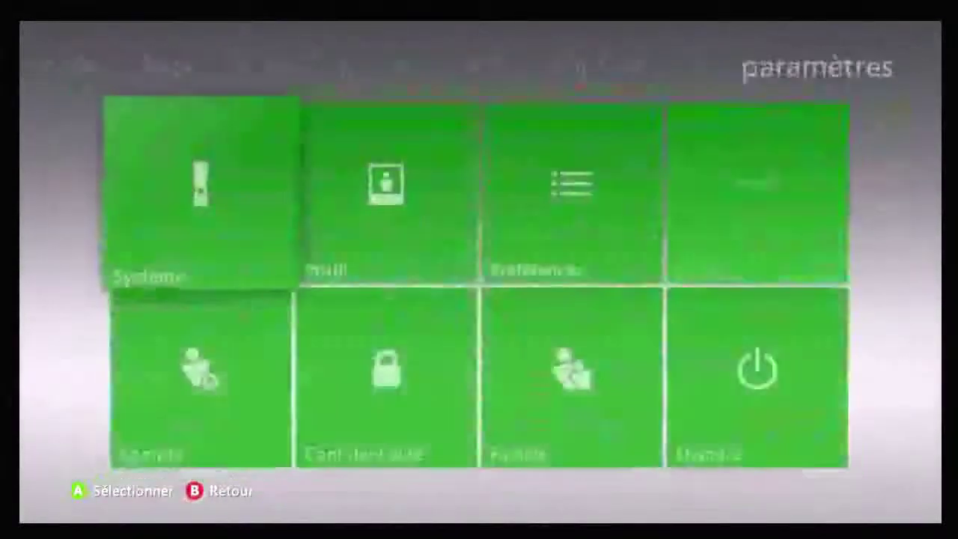
Step: Launch Grand Theft Auto V from the pinned items (mes épingles) on the home page
{"action": "key", "text": "Left"}
{"action": "key", "text": "Left"}
{"action": "key", "text": "Left"}
{"action": "key", "text": "Left"}
{"action": "key", "text": "Left"}
{"action": "key", "text": "Left"}
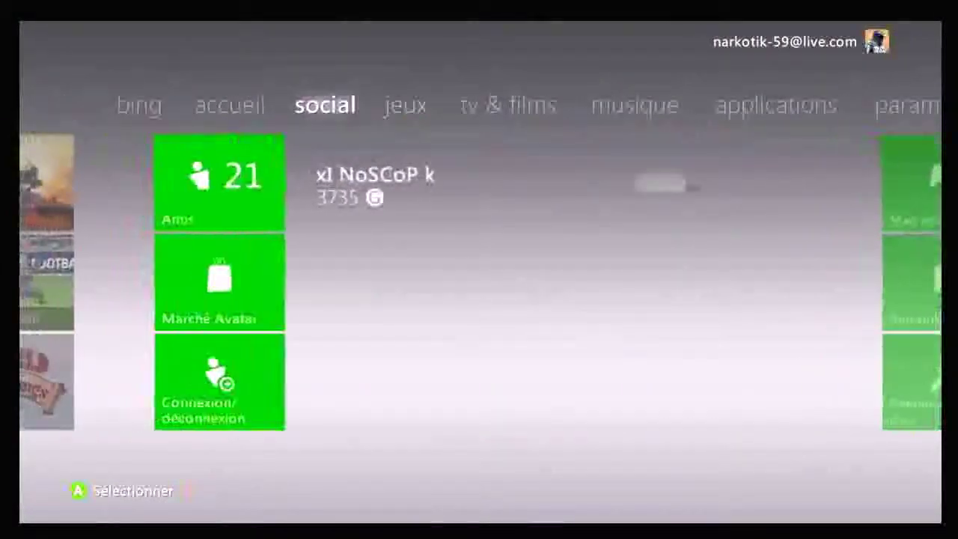
{"action": "key", "text": "Left"}
{"action": "key", "text": "Return"}
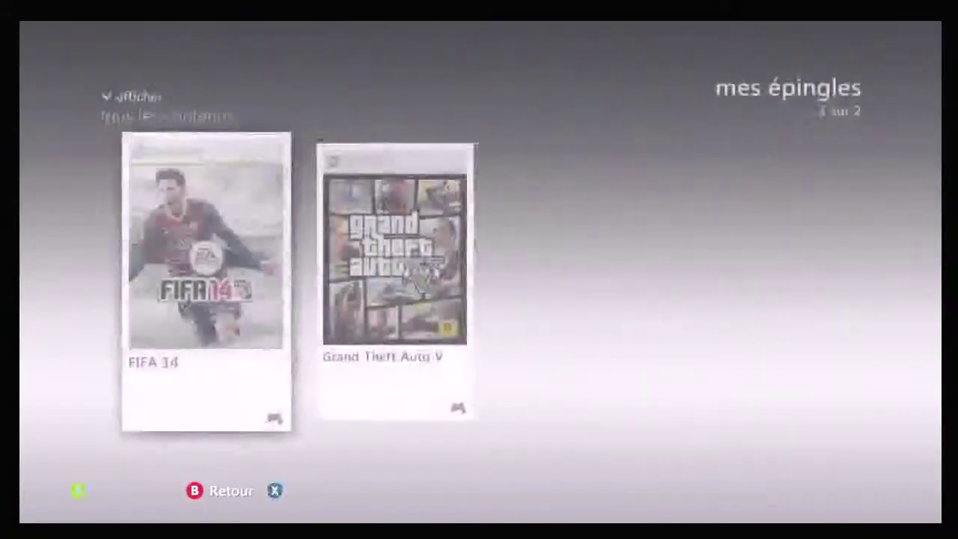
{"action": "key", "text": "Right"}
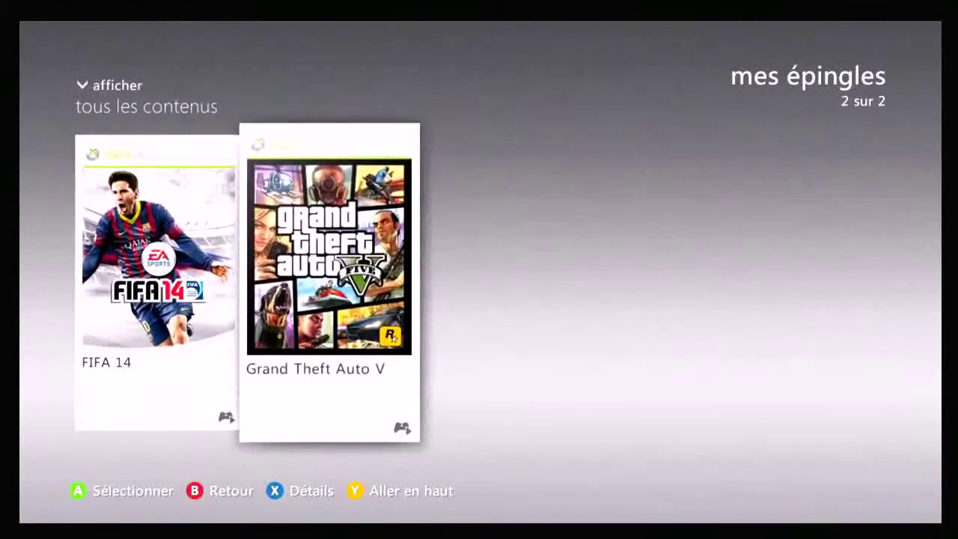
{"action": "key", "text": "Return"}
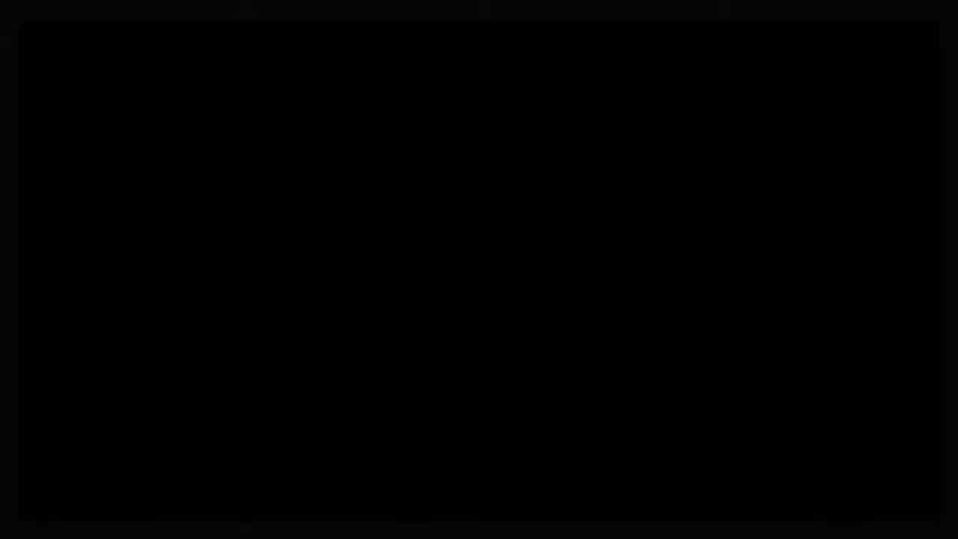